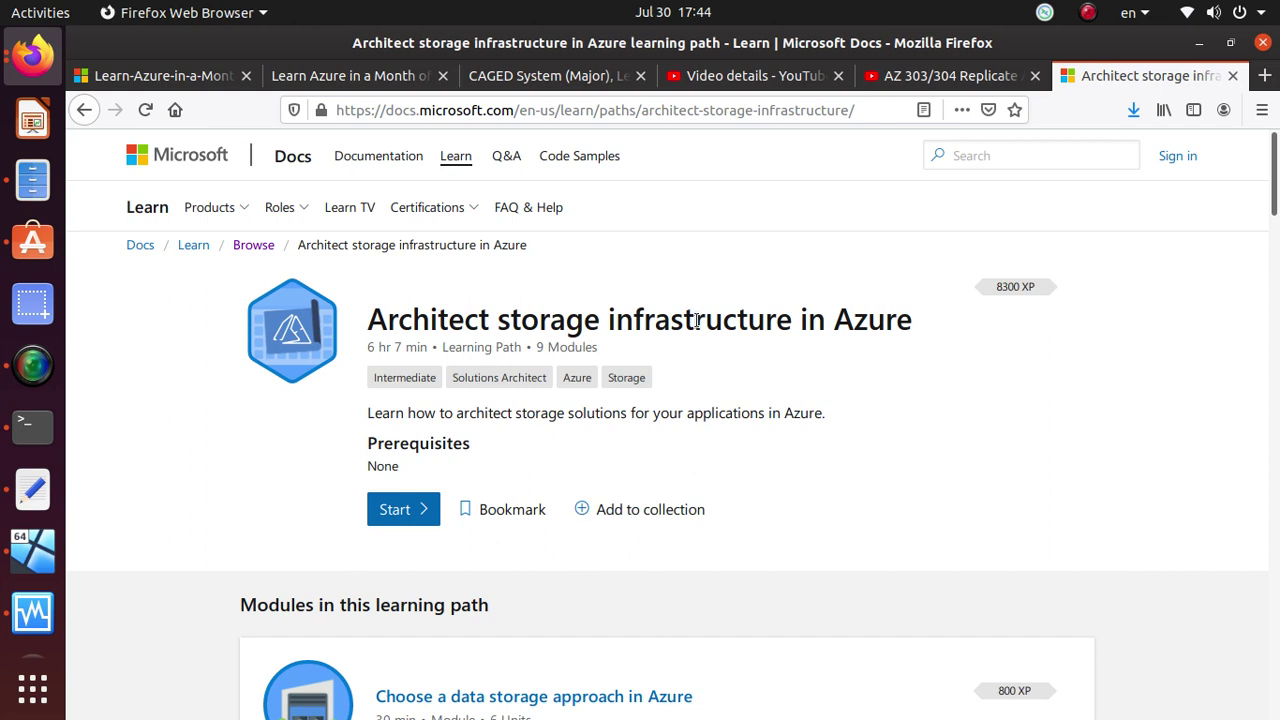
# Review the title and the modules listed in the Architect storage infrastructure in Azure learning path
pyautogui.scroll(-3, 699, 322)
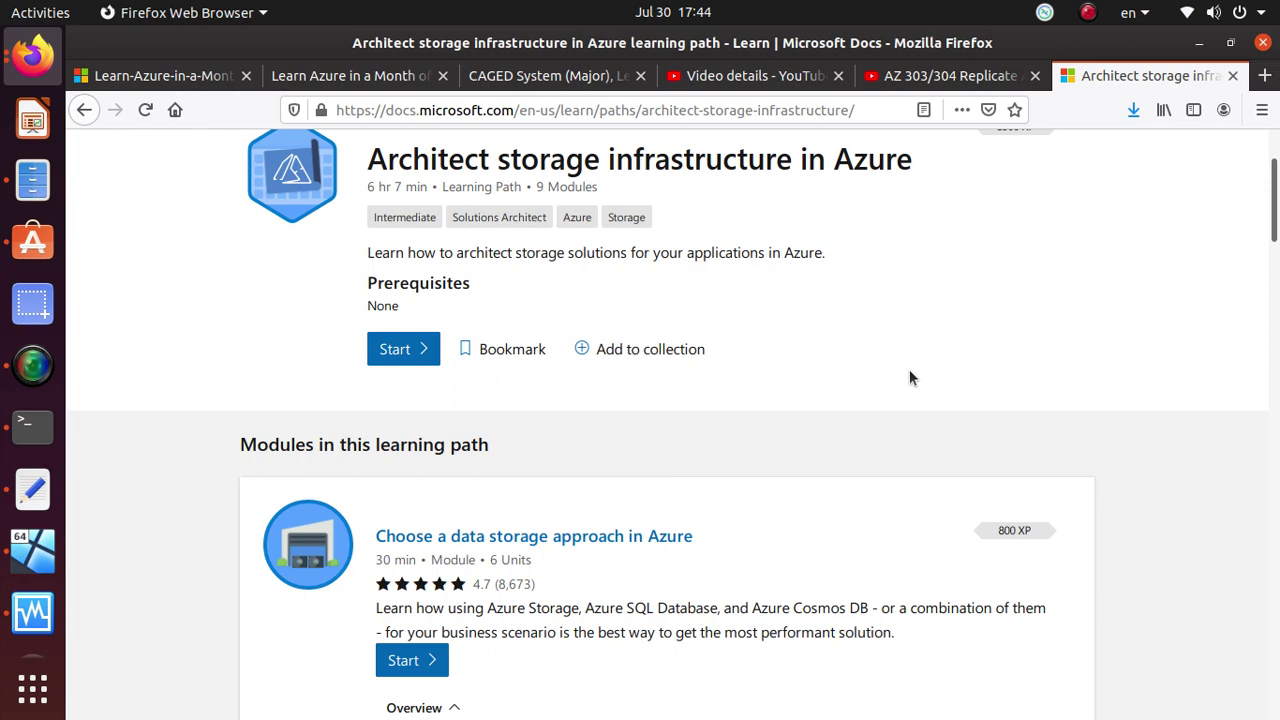
pyautogui.scroll(-3, 910, 380)
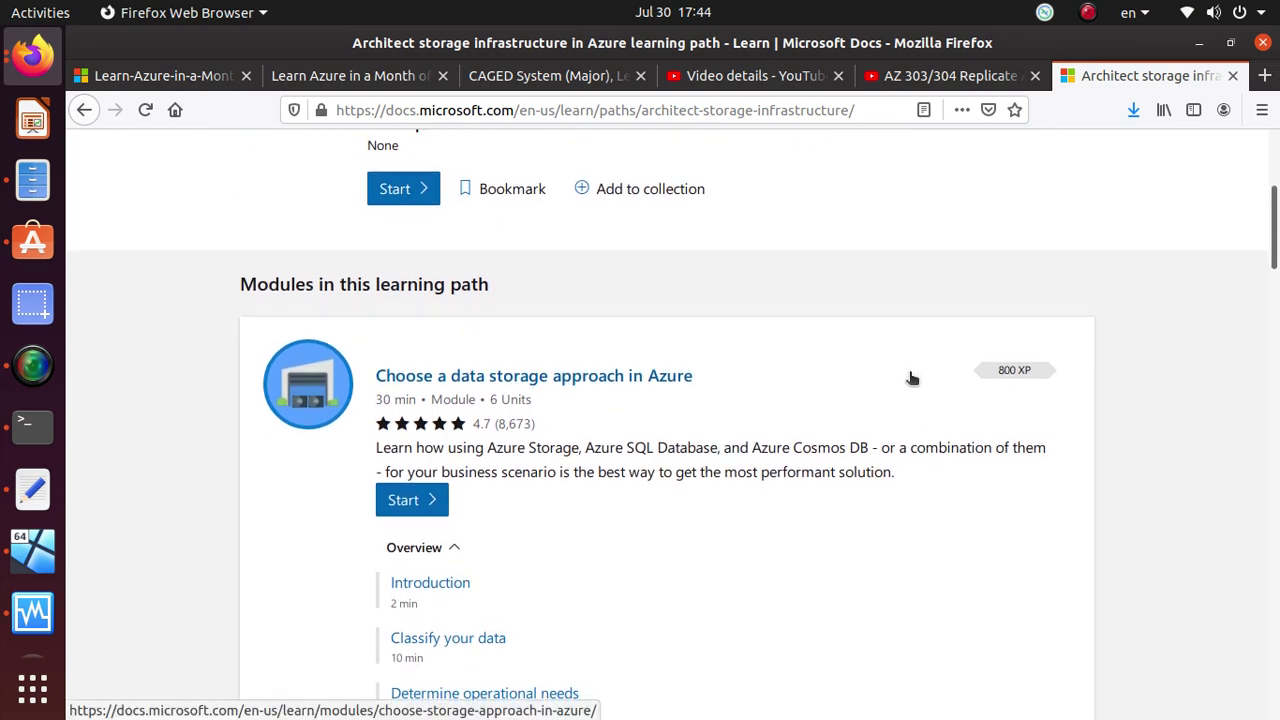
pyautogui.scroll(-10, 912, 377)
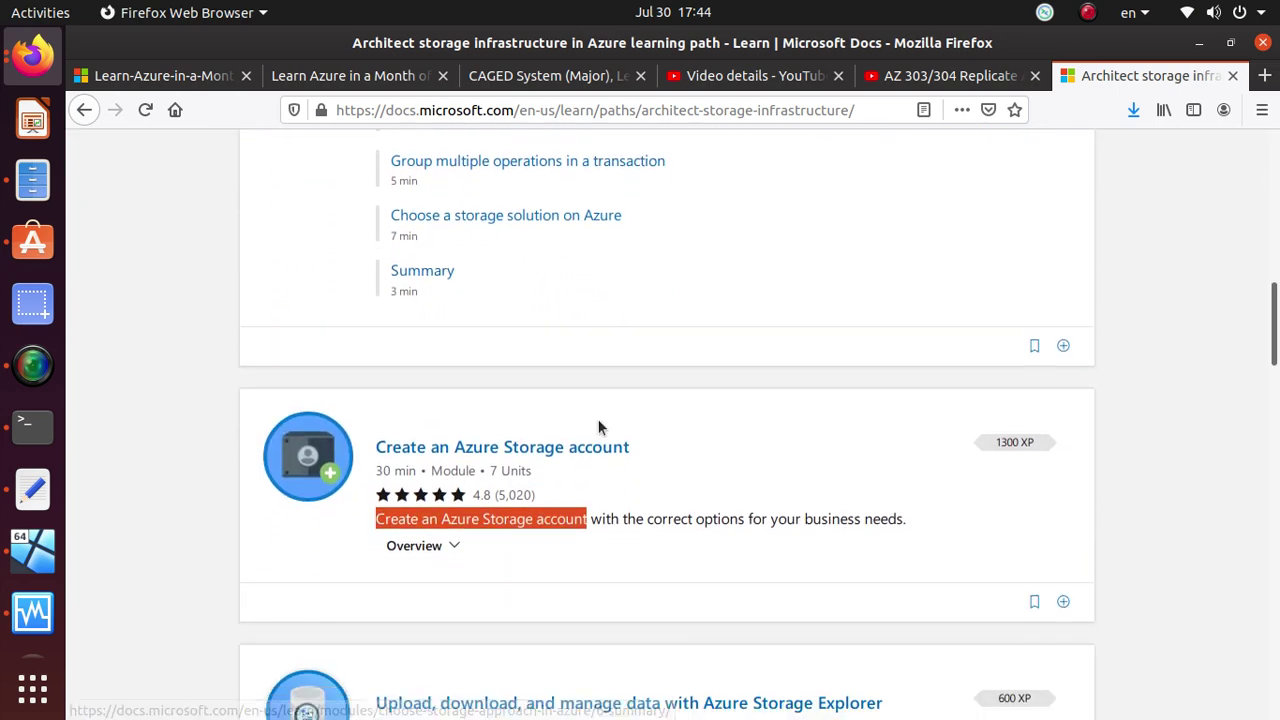
pyautogui.scroll(-5, 600, 430)
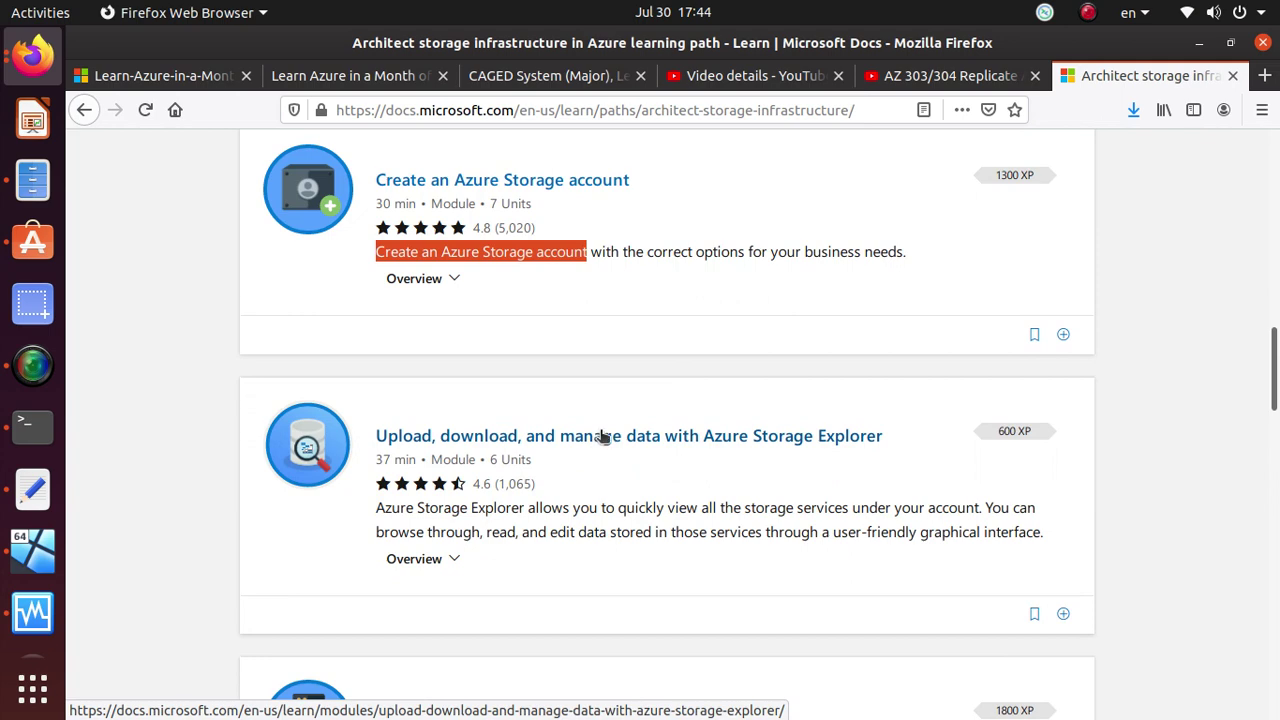
pyautogui.scroll(-3, 606, 614)
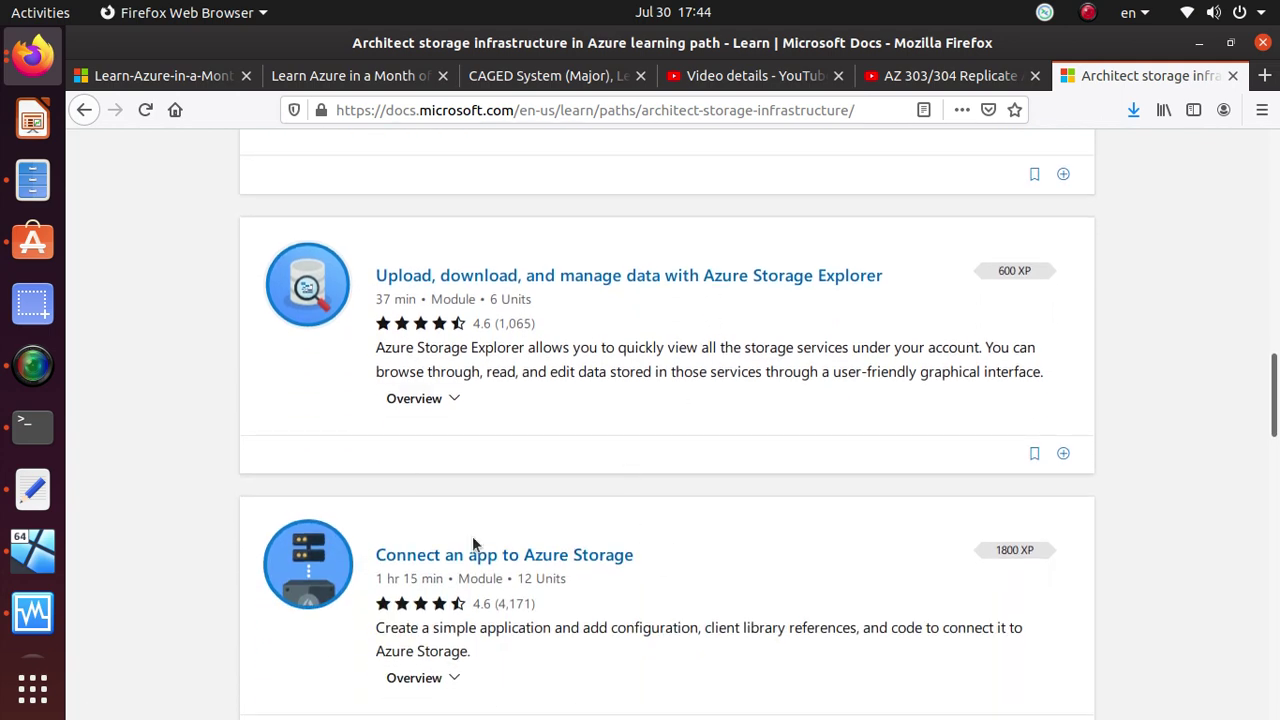
pyautogui.scroll(-10, 558, 635)
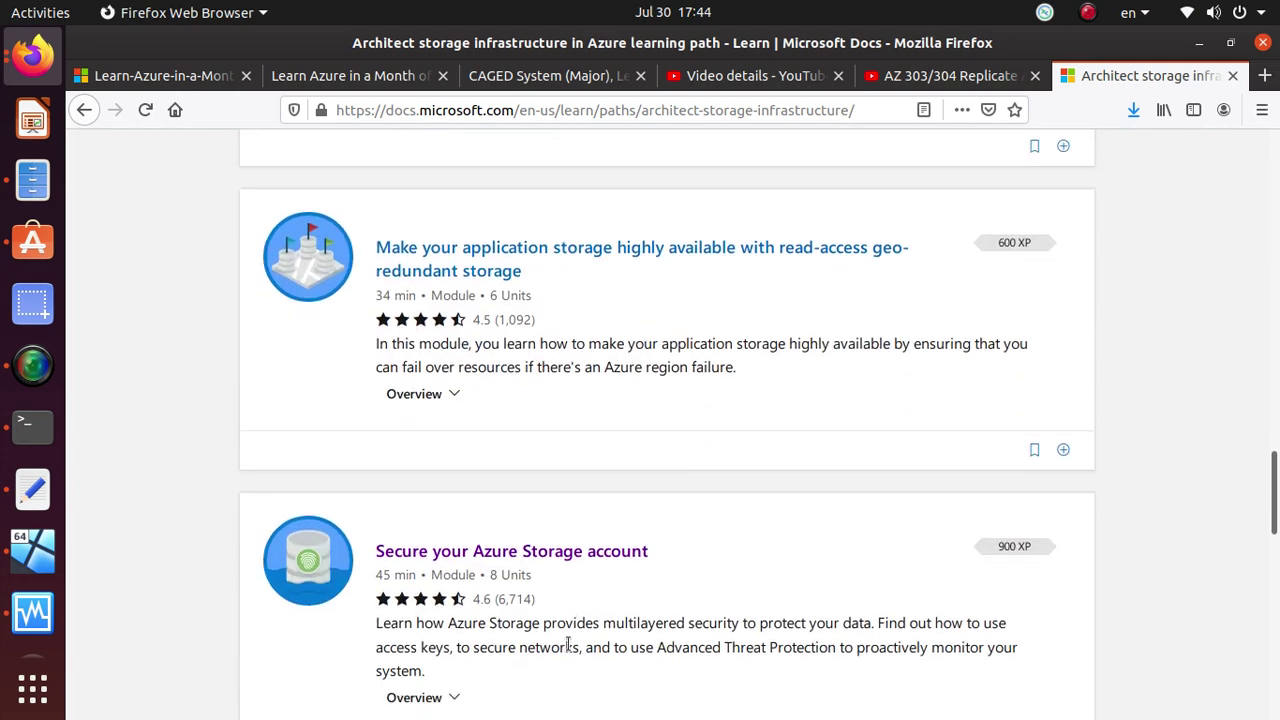
pyautogui.scroll(20, 567, 660)
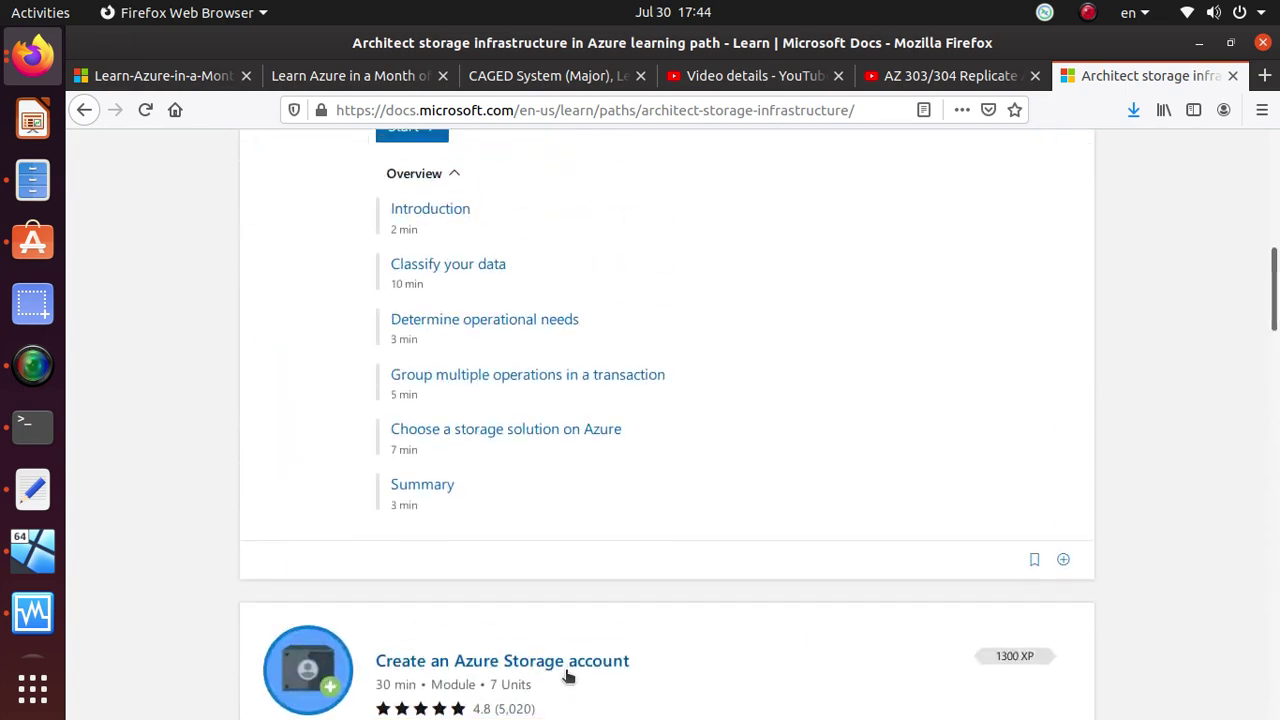
pyautogui.scroll(8, 565, 677)
pyautogui.scroll(1, 563, 668)
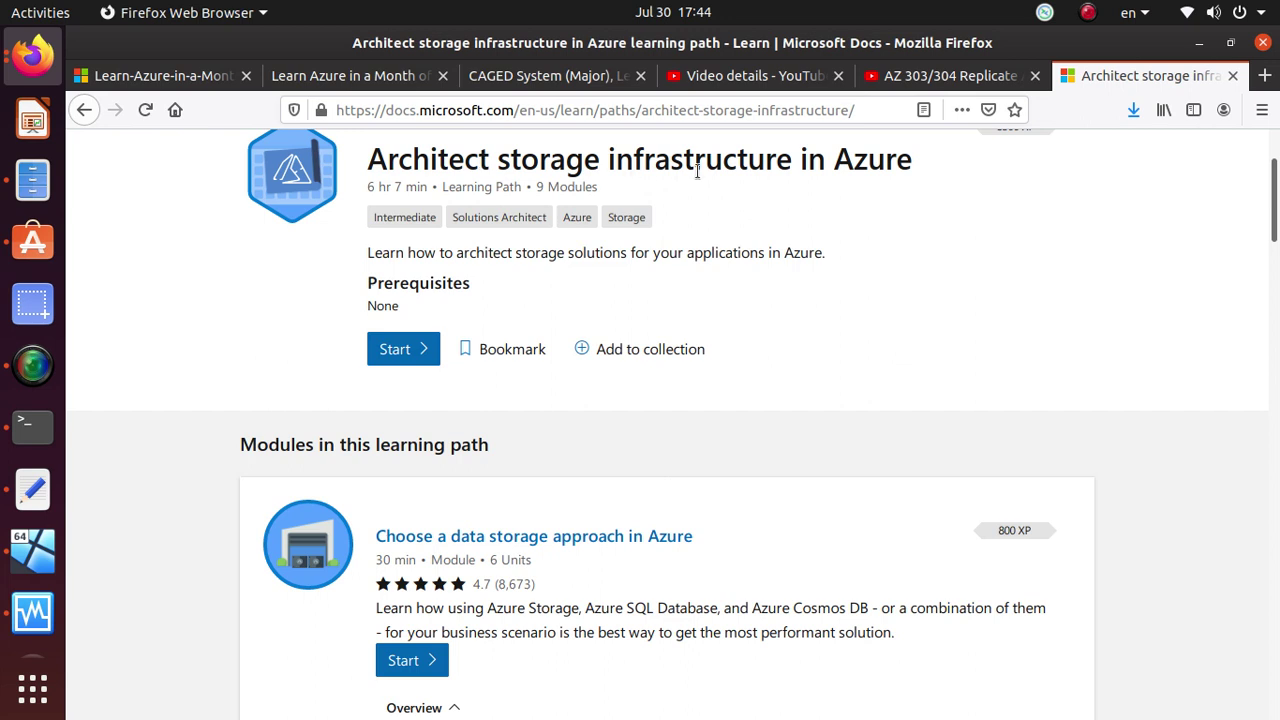
pyautogui.moveTo(608, 160); pyautogui.dragTo(826, 160)
pyautogui.click(789, 160)
pyautogui.tripleClick(789, 160)
pyautogui.click(774, 508)
# Read the description and unit list of the "Choose a data storage approach in Azure" module
pyautogui.scroll(-4, 774, 508)
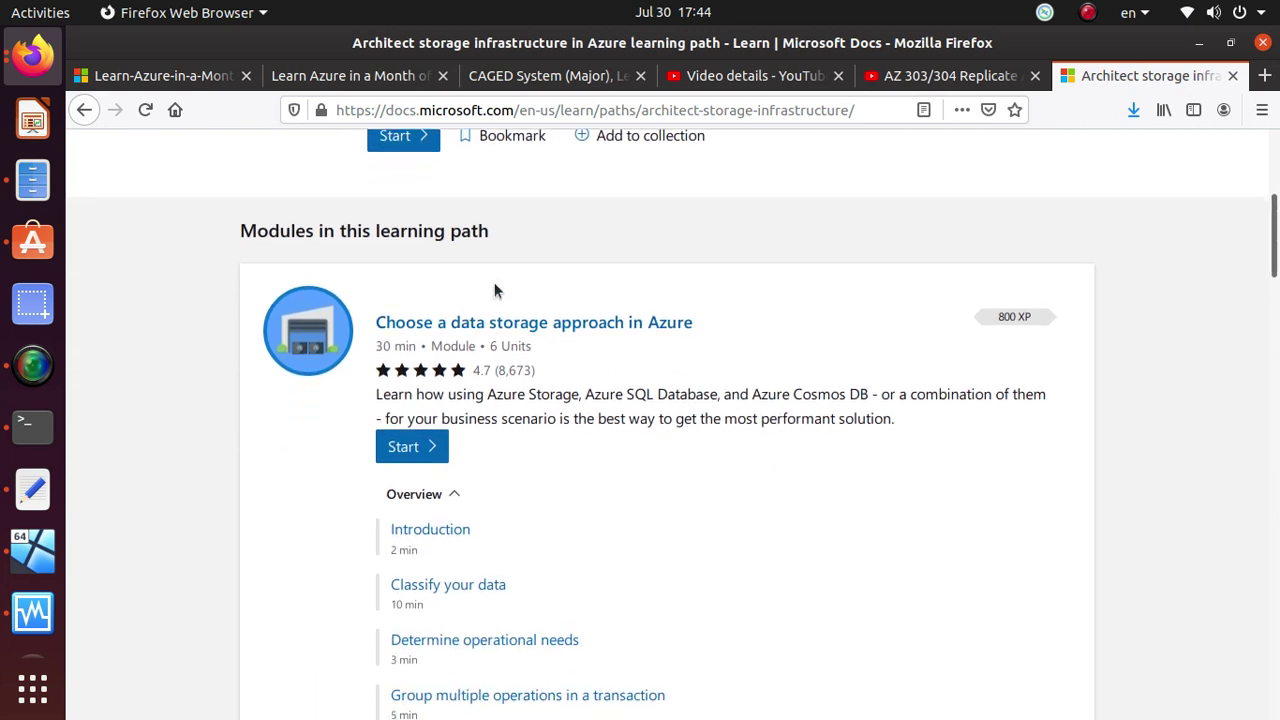
pyautogui.scroll(-1, 523, 511)
pyautogui.scroll(-3, 400, 380)
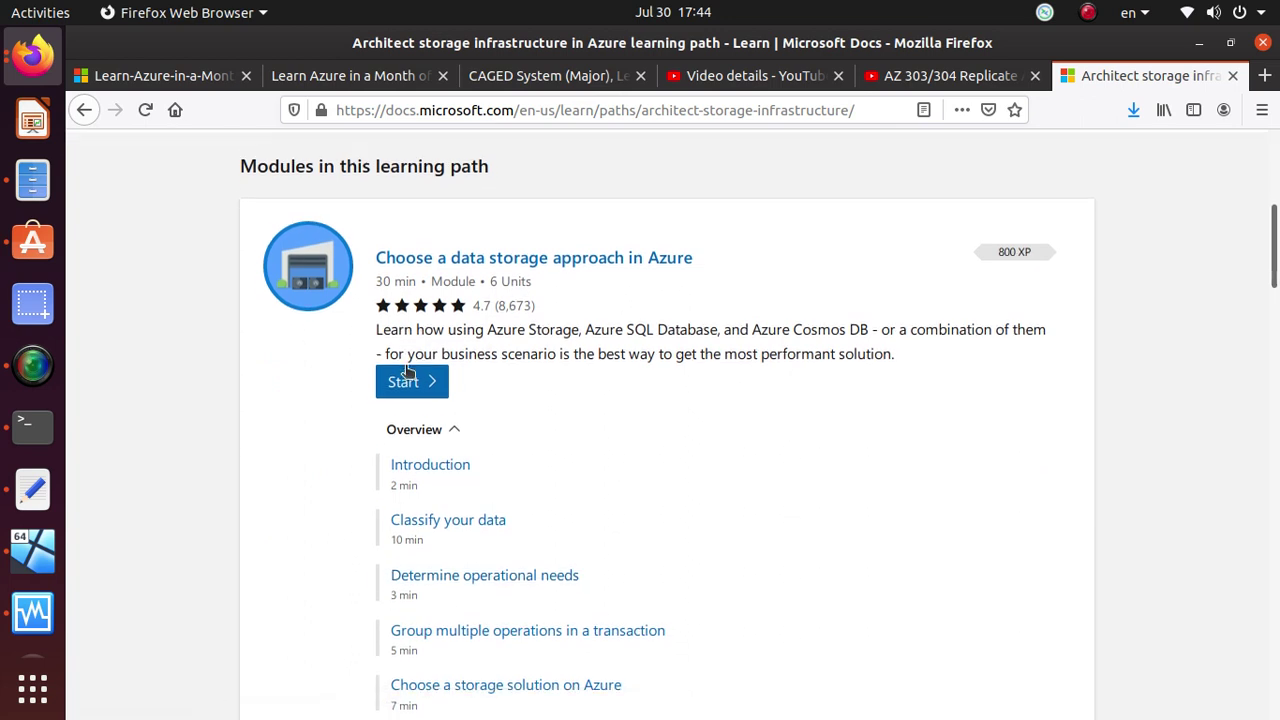
pyautogui.scroll(1, 747, 621)
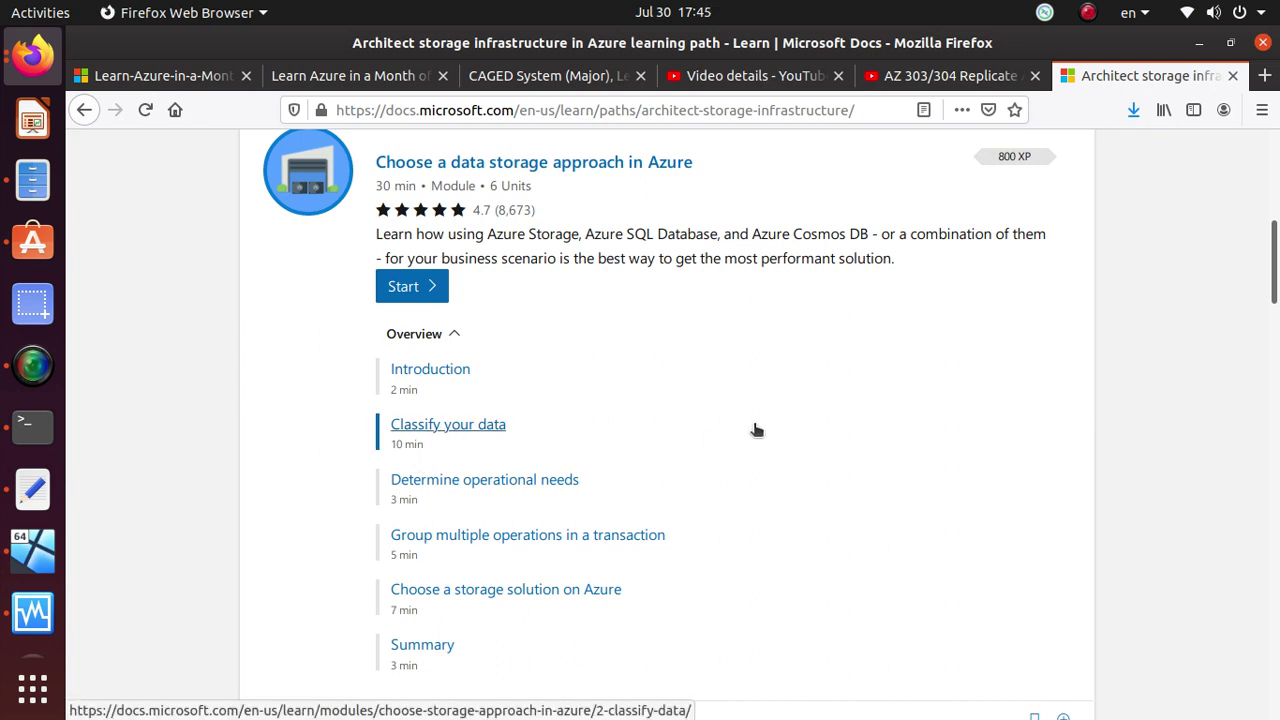
pyautogui.moveTo(606, 473); pyautogui.dragTo(827, 443)
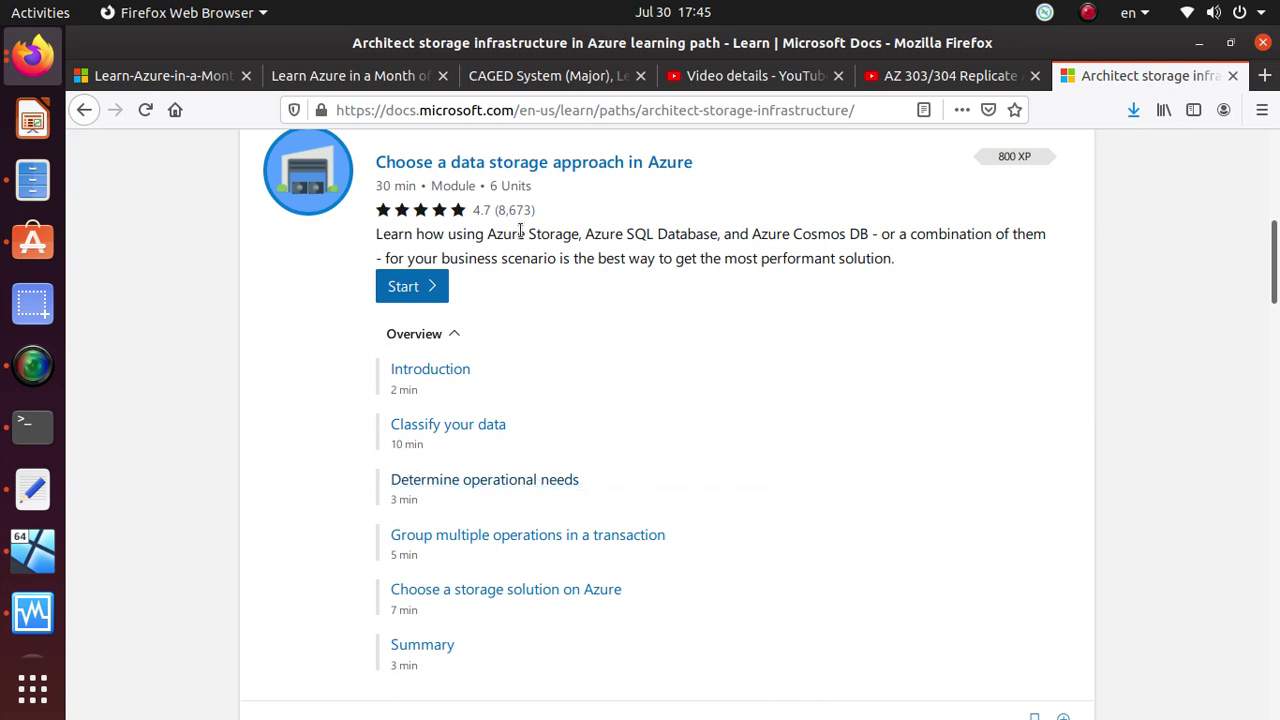
pyautogui.moveTo(487, 234); pyautogui.dragTo(578, 237)
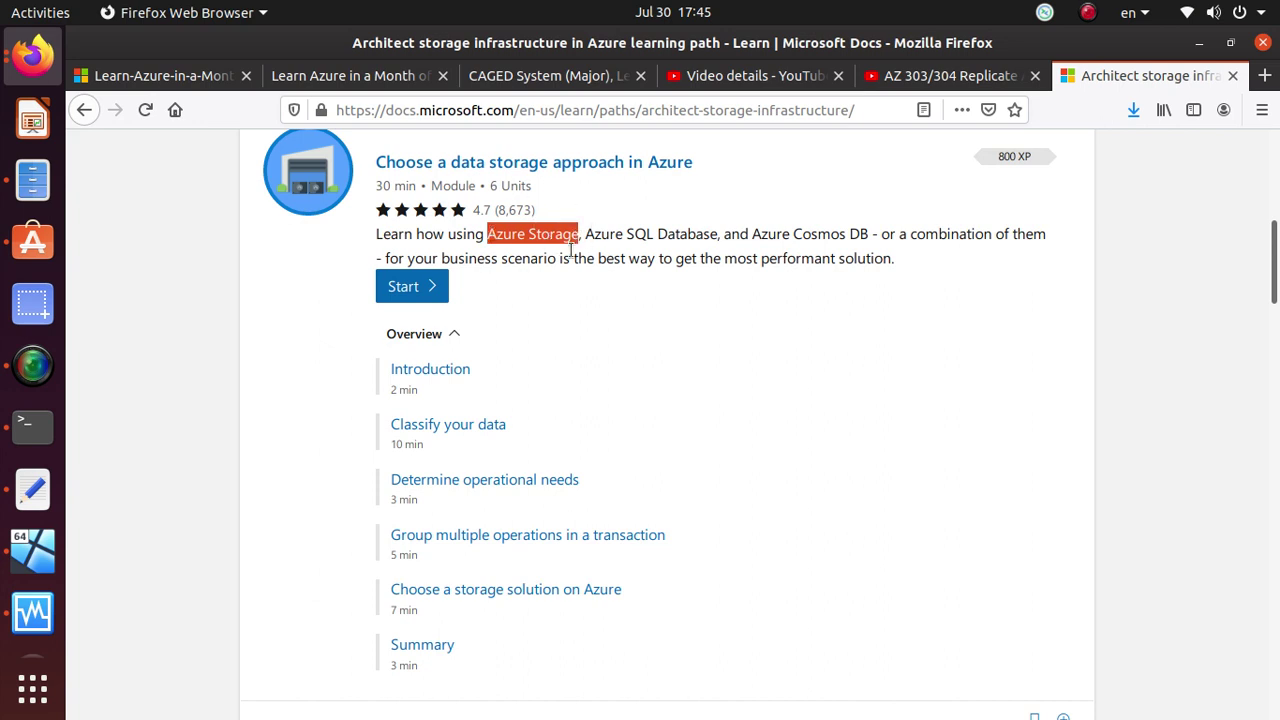
pyautogui.moveTo(584, 233); pyautogui.dragTo(868, 235)
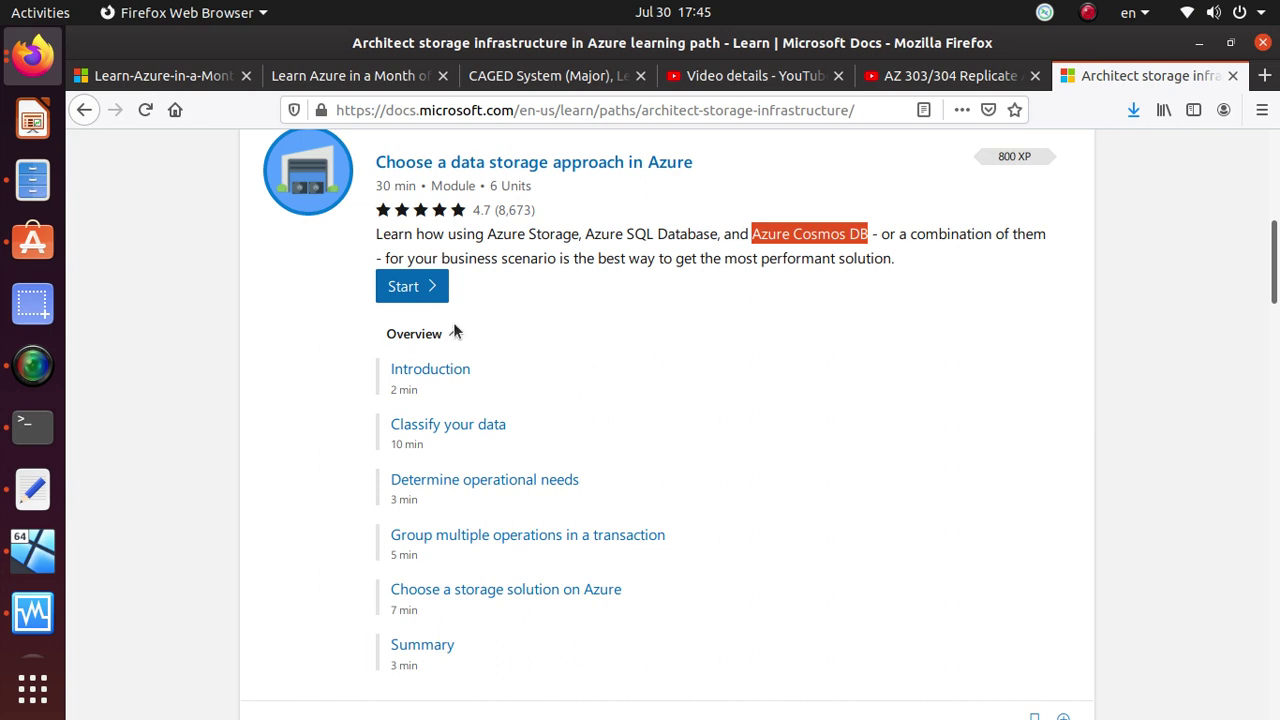
# Expand the overview of the "Create an Azure Storage account" module and open its exercise on using the Azure portal
pyautogui.scroll(-5, 562, 375)
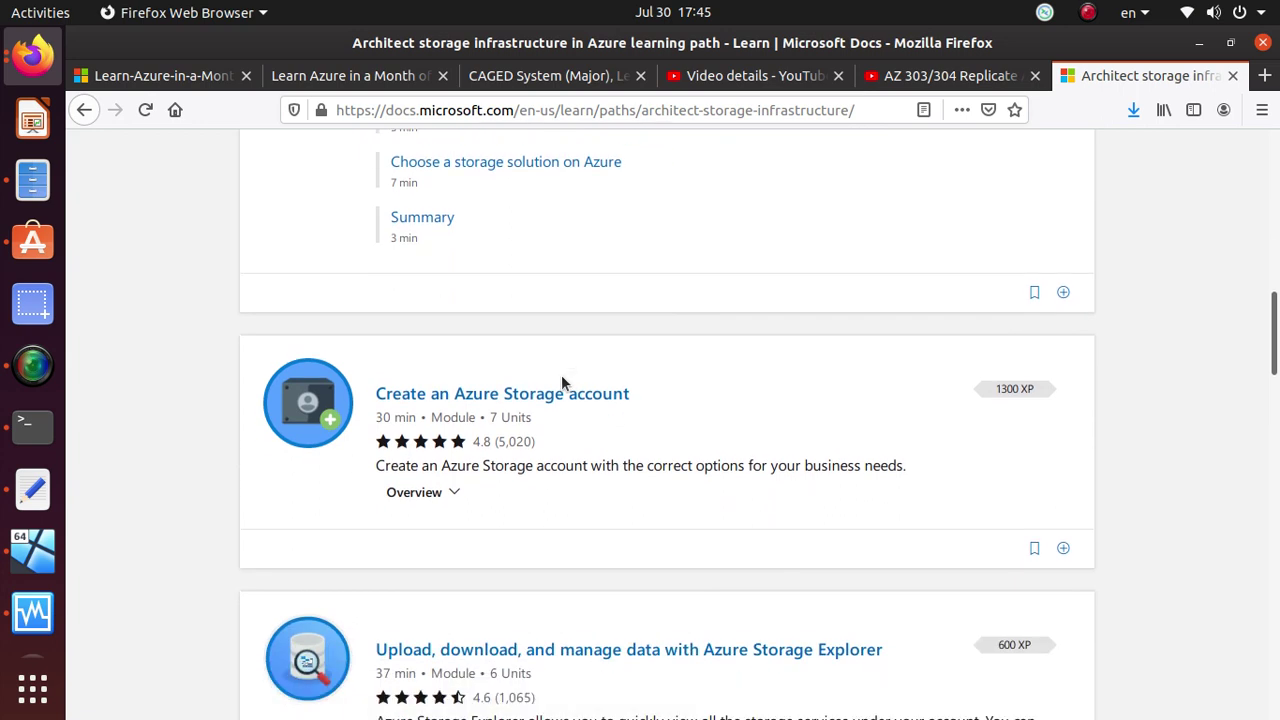
pyautogui.click(433, 494)
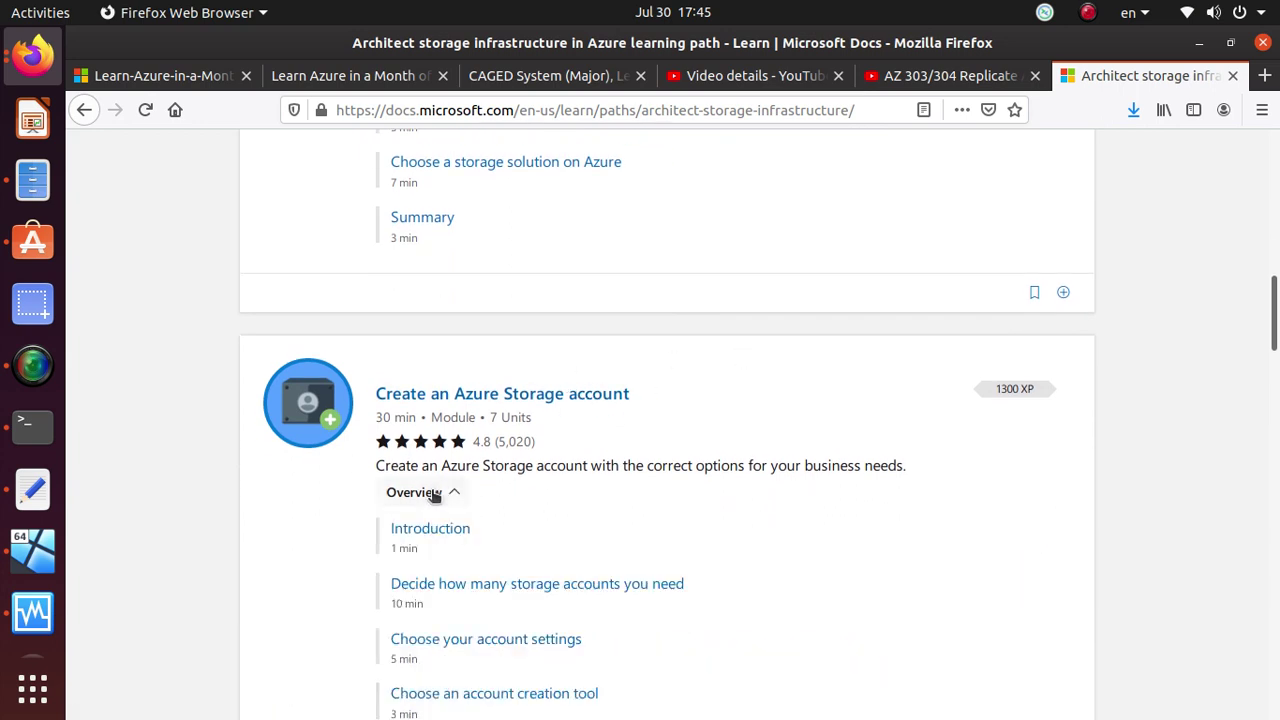
pyautogui.scroll(-3, 508, 650)
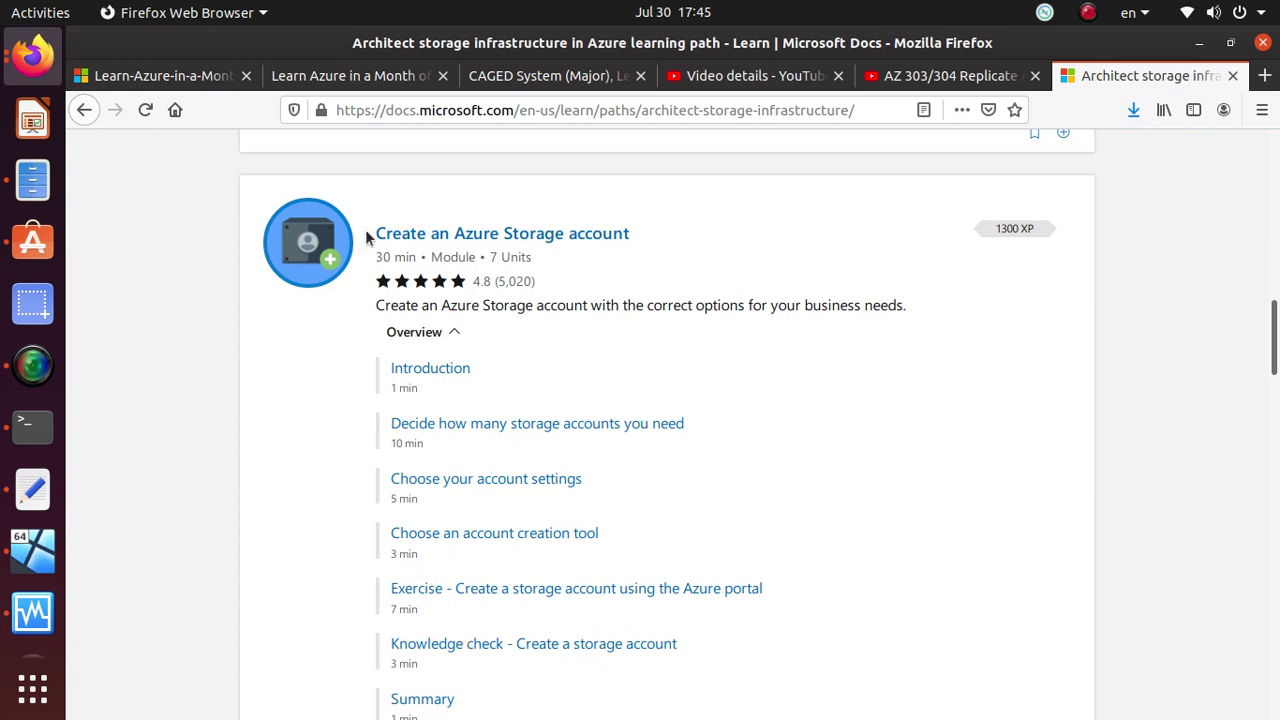
pyautogui.scroll(-2, 686, 460)
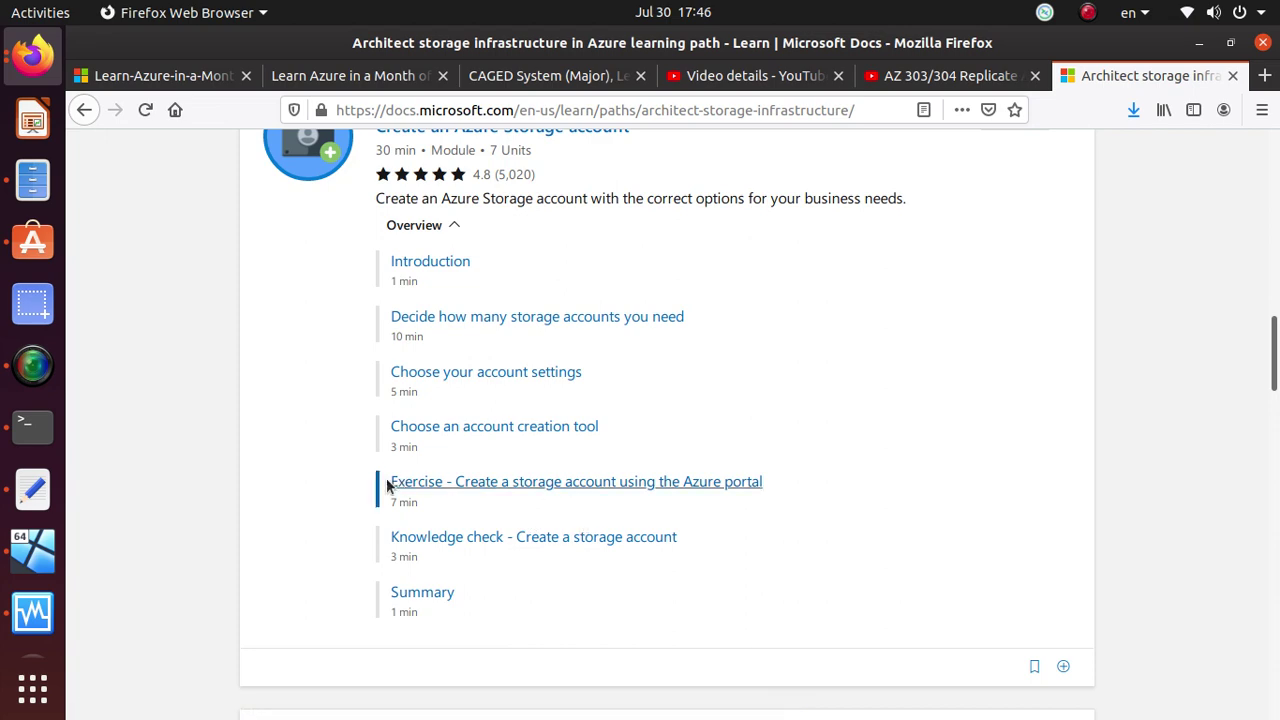
pyautogui.click(470, 487)
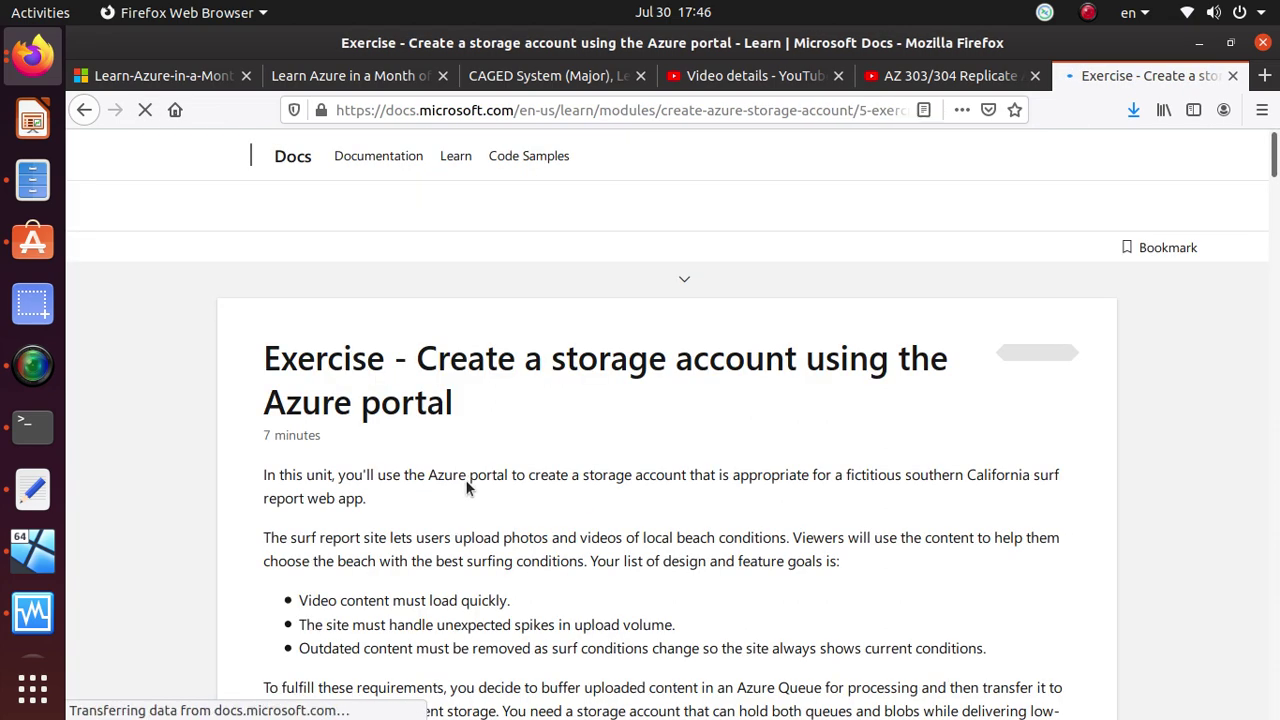
# Skim the exercise's instructions for creating a storage account in the Azure portal and its title
pyautogui.scroll(-5, 462, 492)
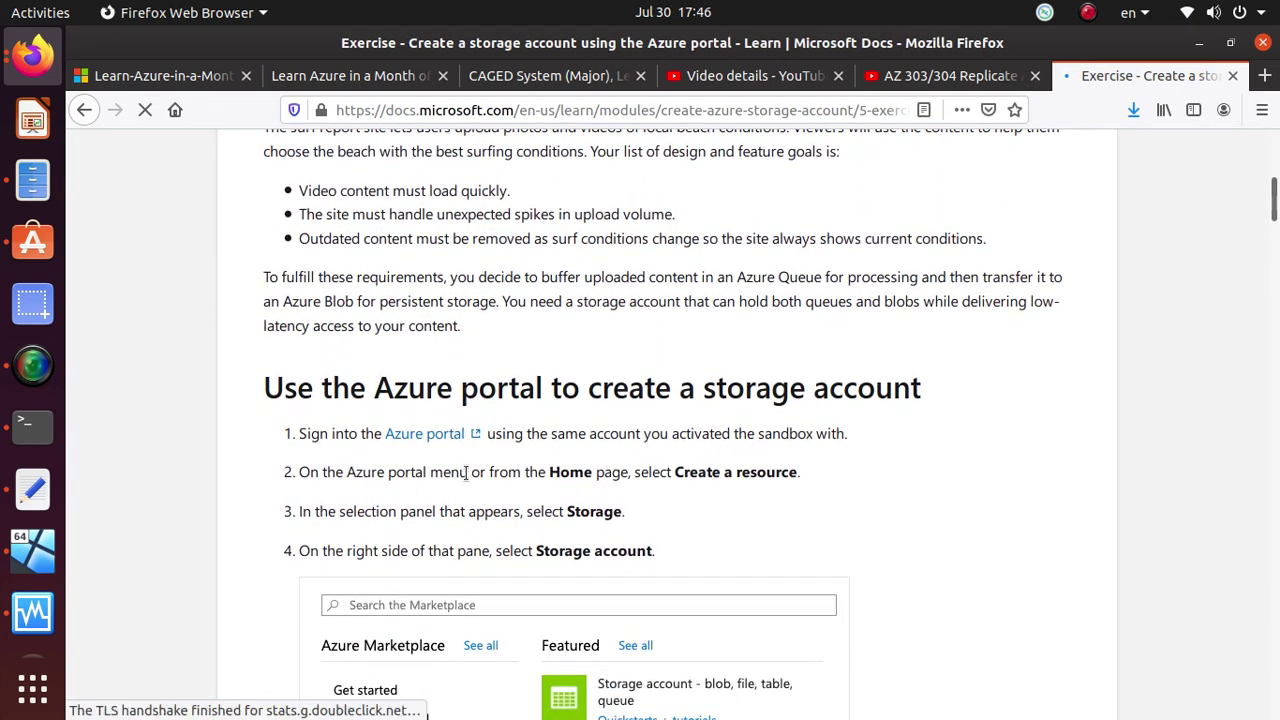
pyautogui.scroll(-6, 430, 450)
pyautogui.scroll(8, 437, 560)
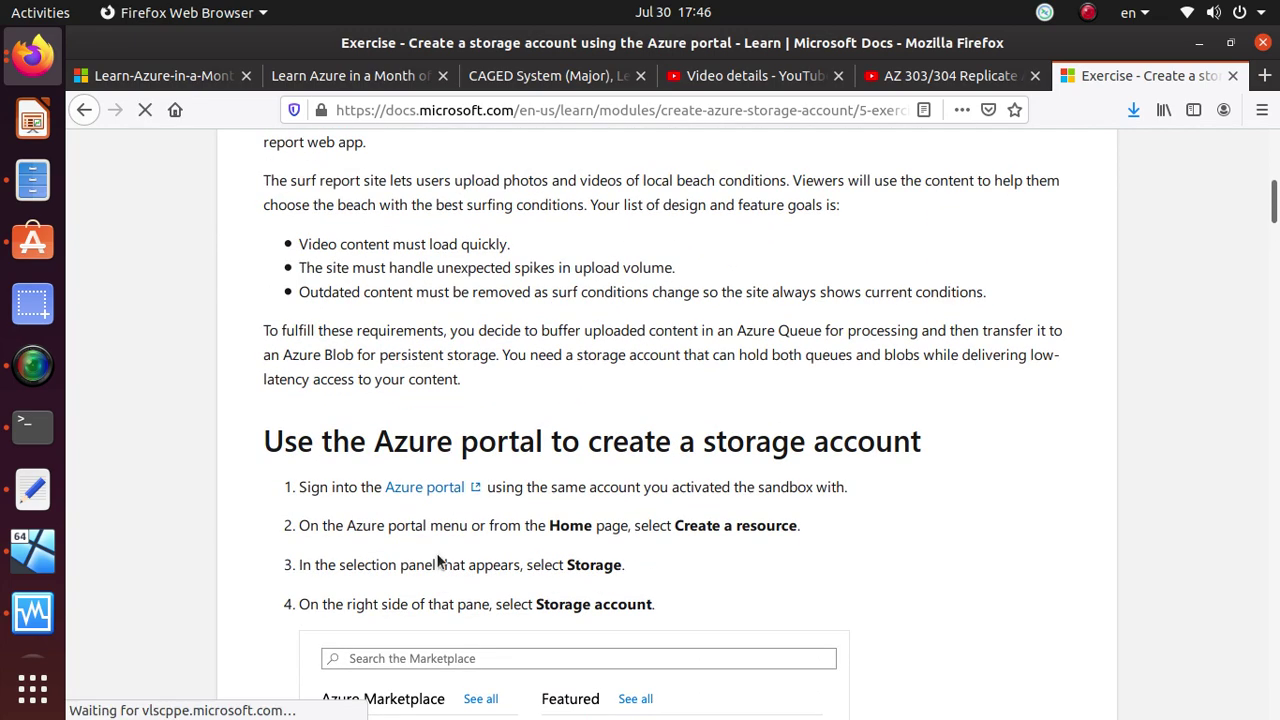
pyautogui.scroll(5, 437, 560)
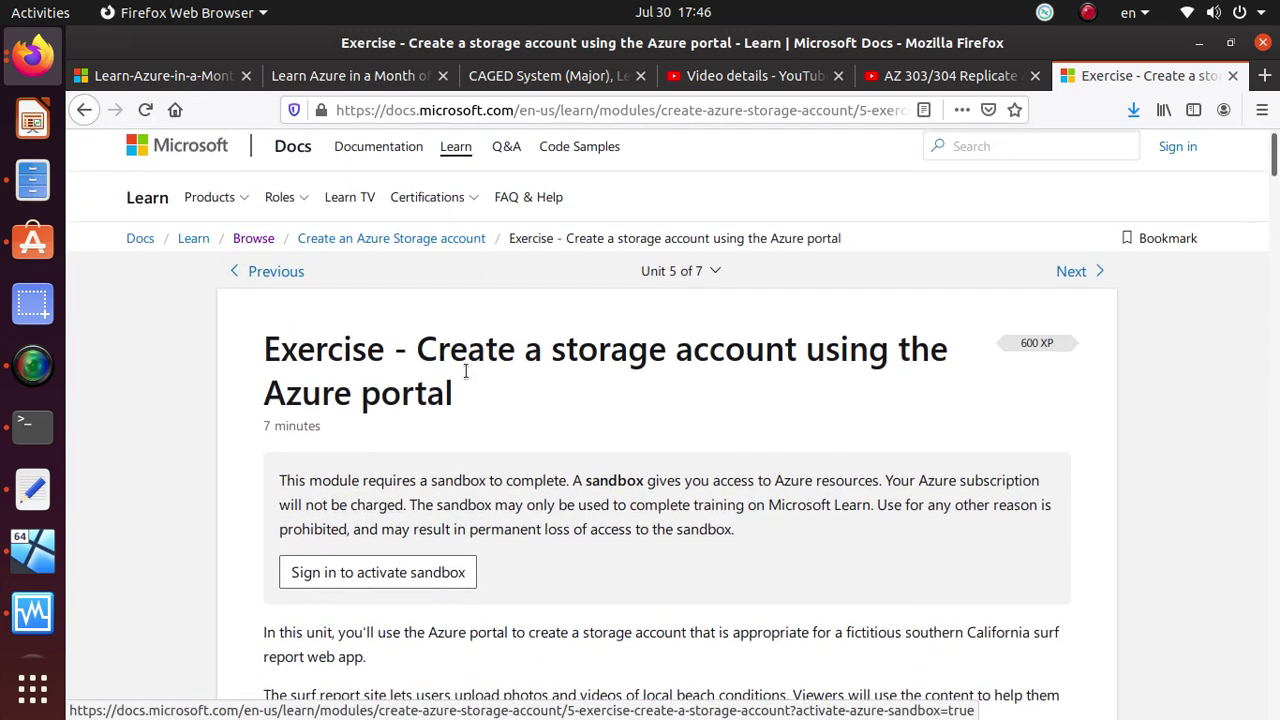
pyautogui.moveTo(458, 405); pyautogui.dragTo(263, 360)
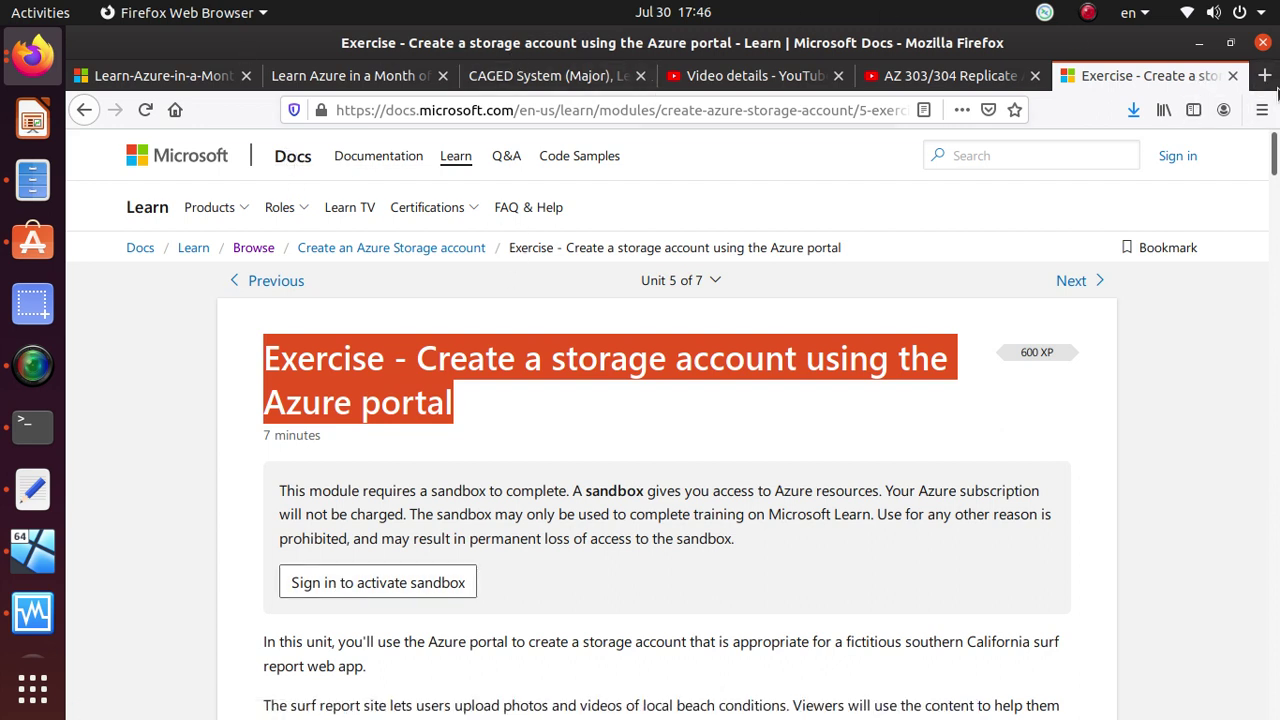
# Switch to the Microsoft Azure portal window and open the Storage account offering by searching the Marketplace for "storage"
pyautogui.click(35, 62)
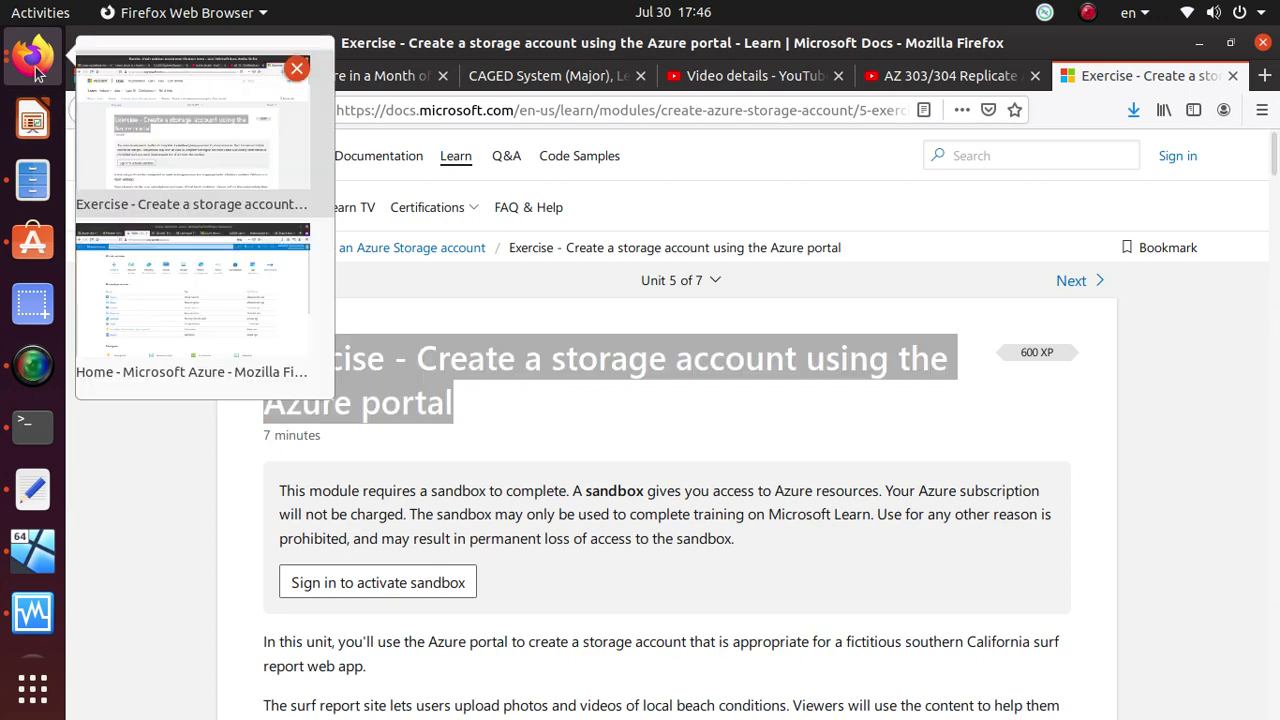
pyautogui.click(191, 263)
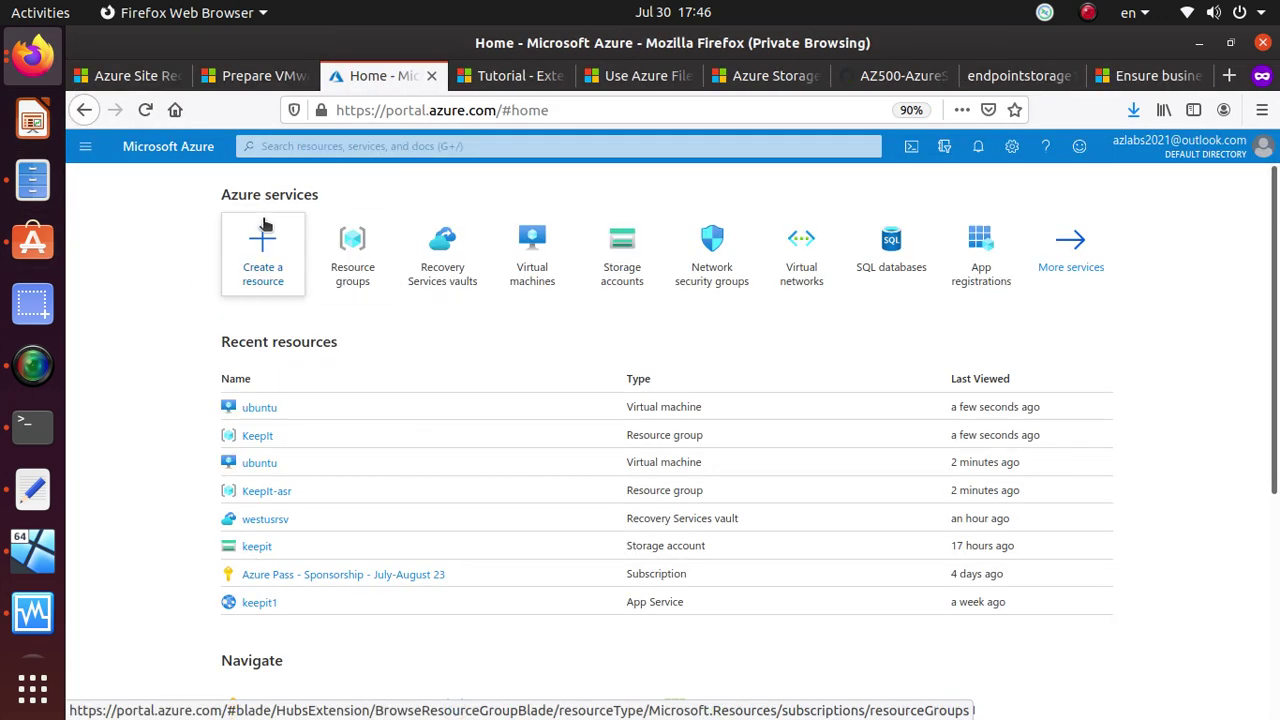
pyautogui.click(267, 276)
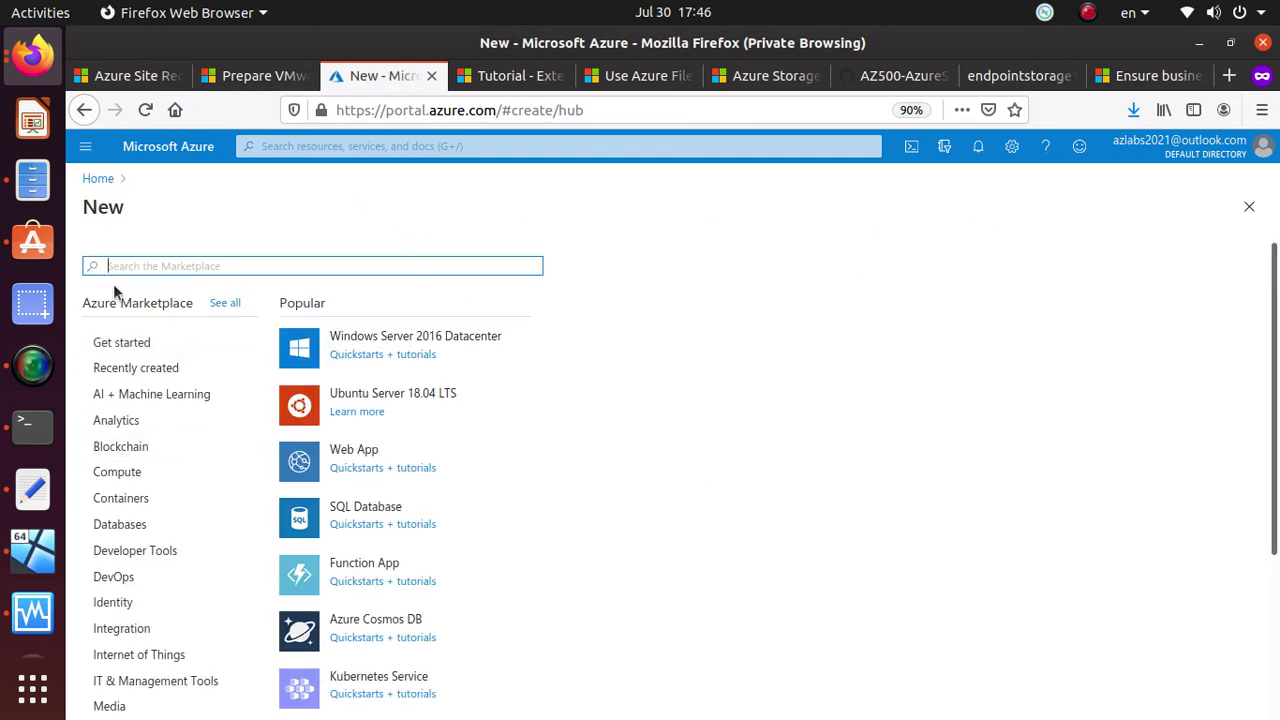
pyautogui.write('s')
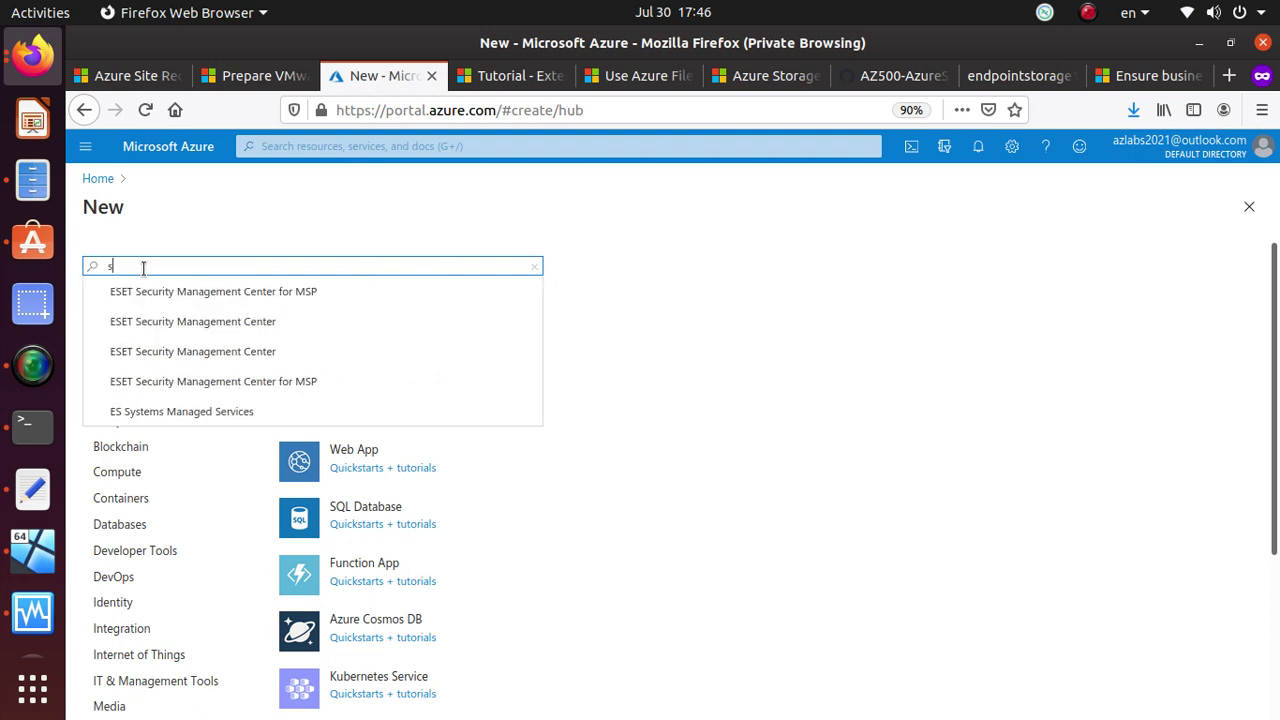
pyautogui.write('torage')
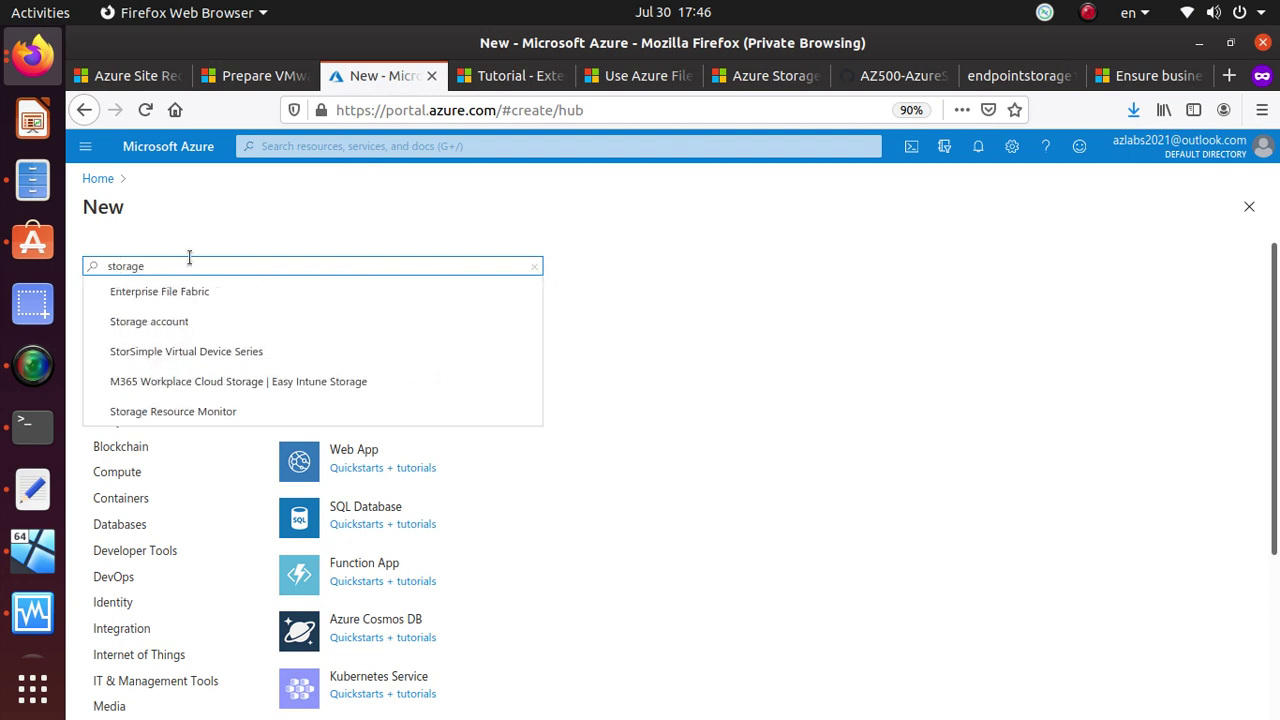
pyautogui.click(171, 323)
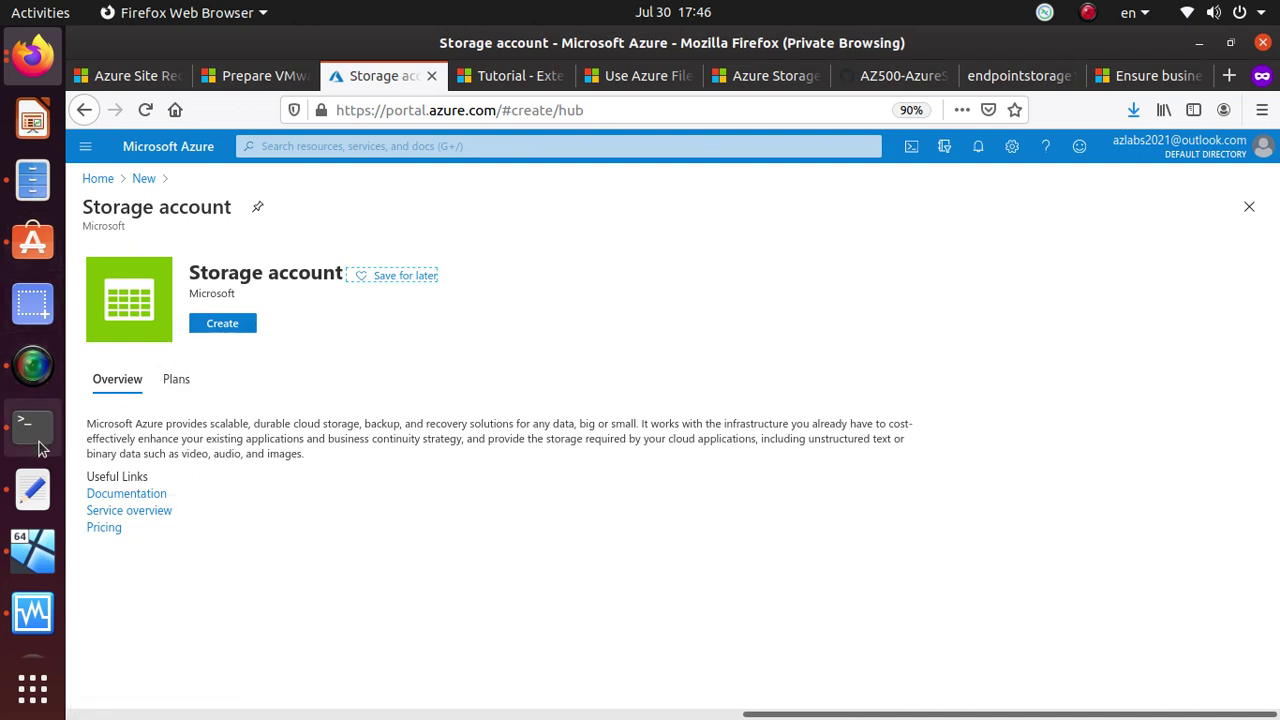
# Read the Storage account offering's description and start creating a storage account from it
pyautogui.moveTo(88, 427); pyautogui.dragTo(174, 419)
pyautogui.click(191, 416)
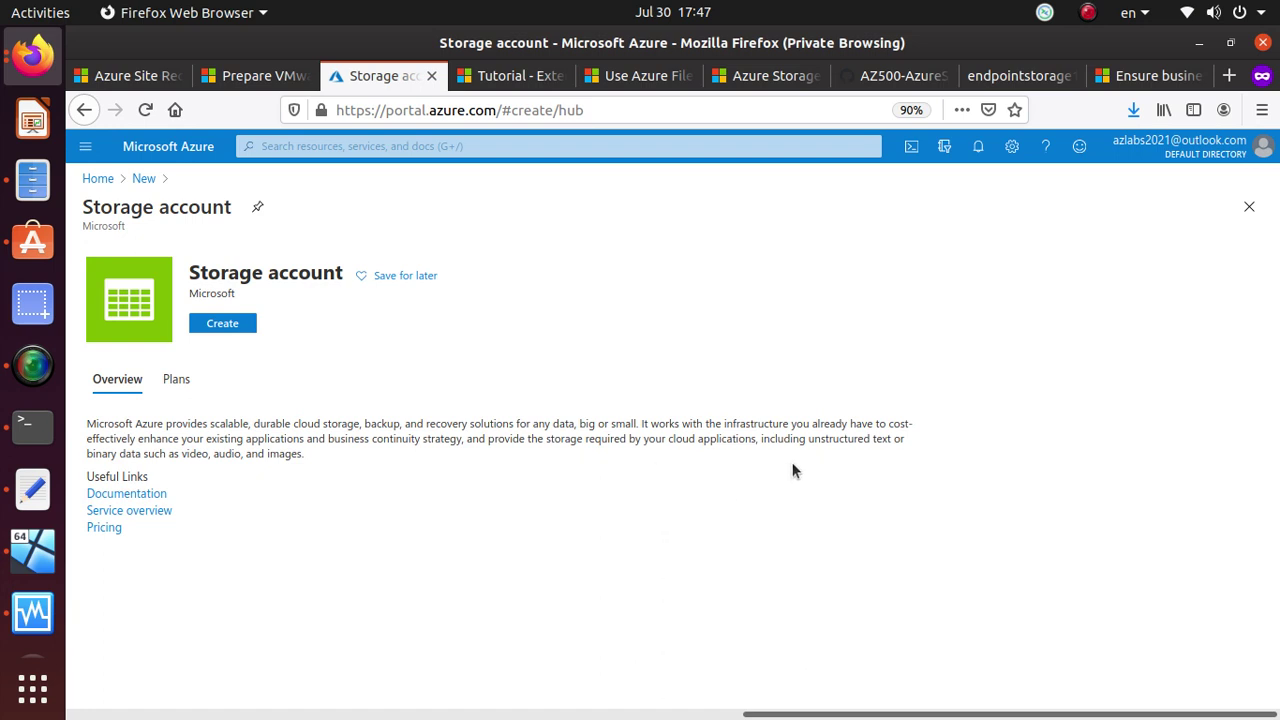
pyautogui.click(224, 328)
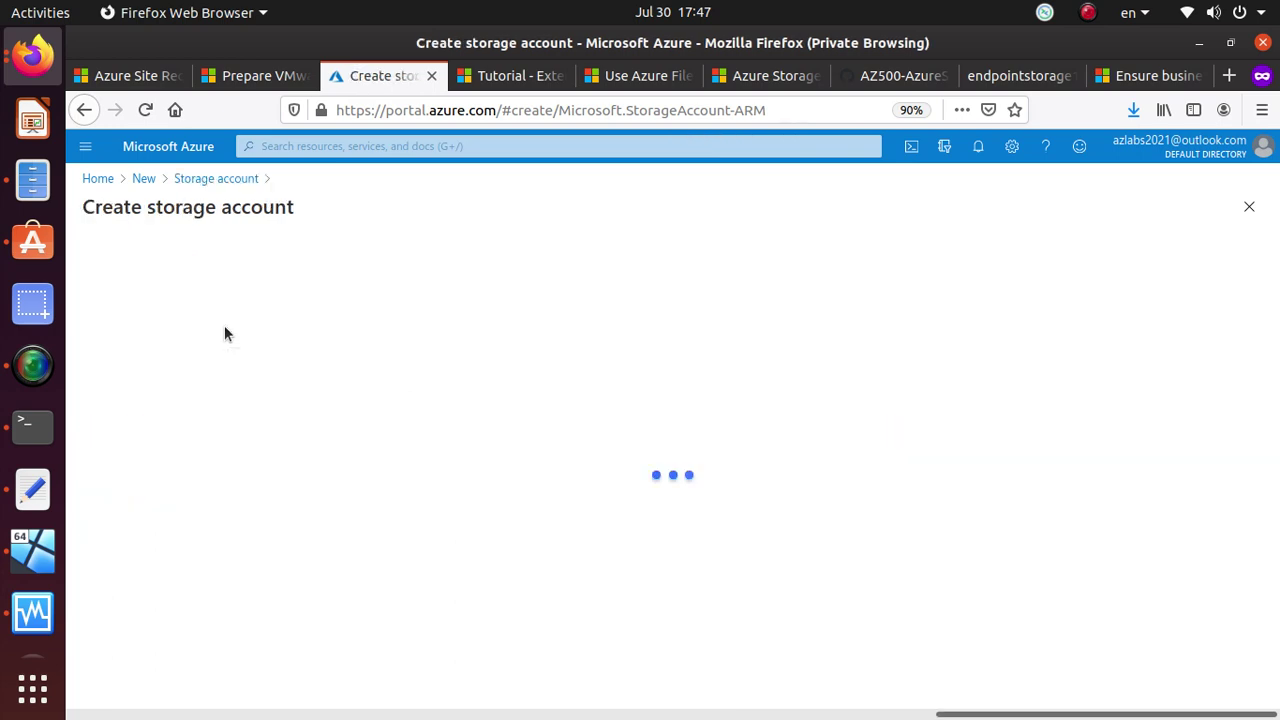
# Create a new resource group named LabStorage for the storage account
pyautogui.scroll(-2, 477, 477)
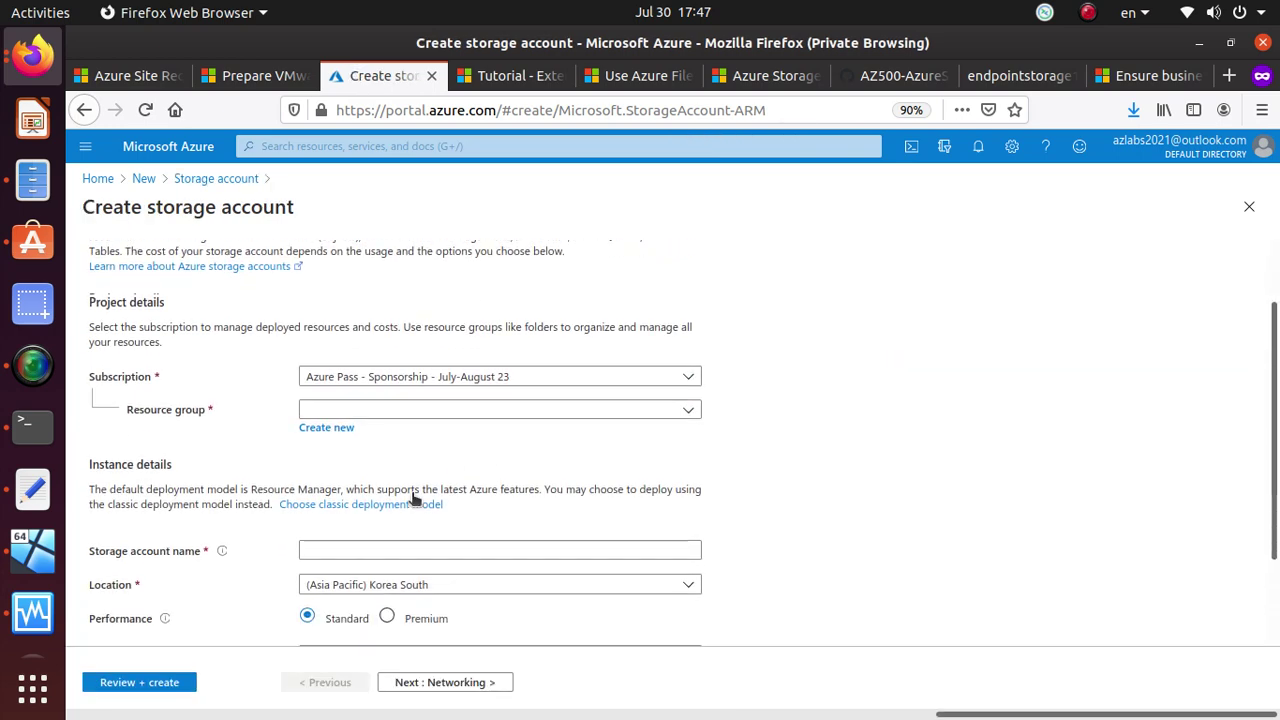
pyautogui.click(335, 419)
pyautogui.click(388, 528)
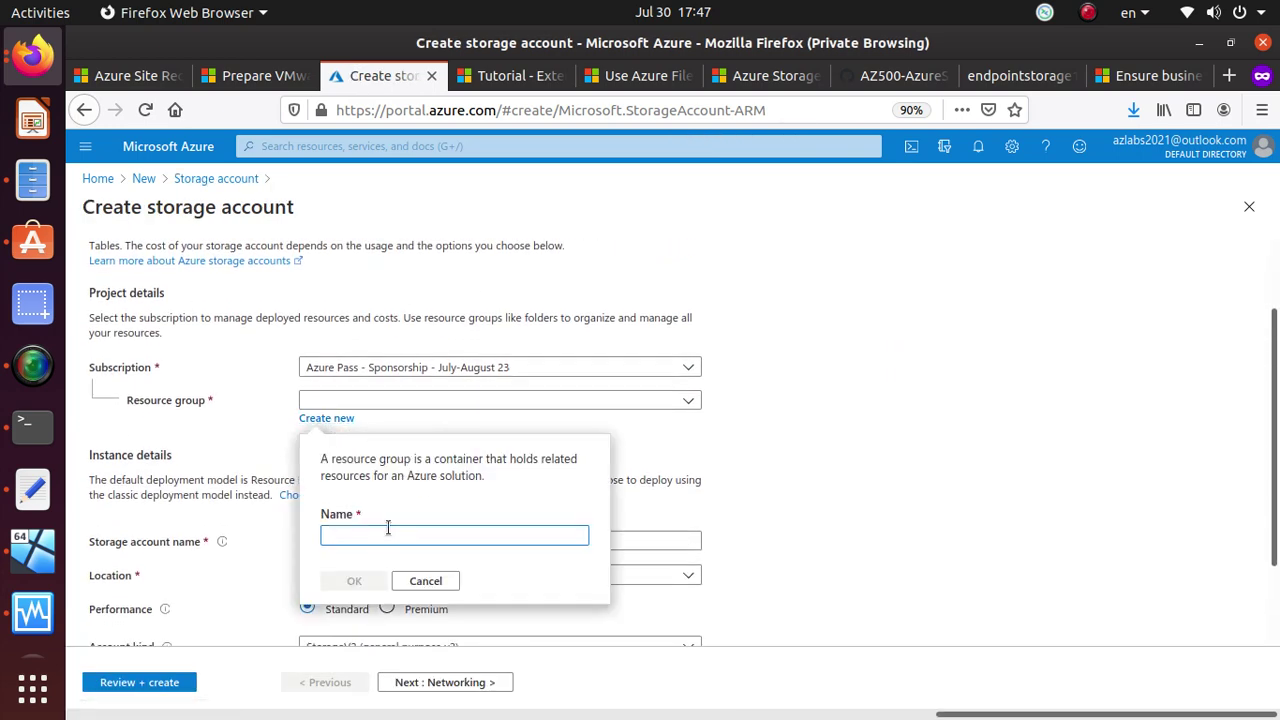
pyautogui.write('Lab')
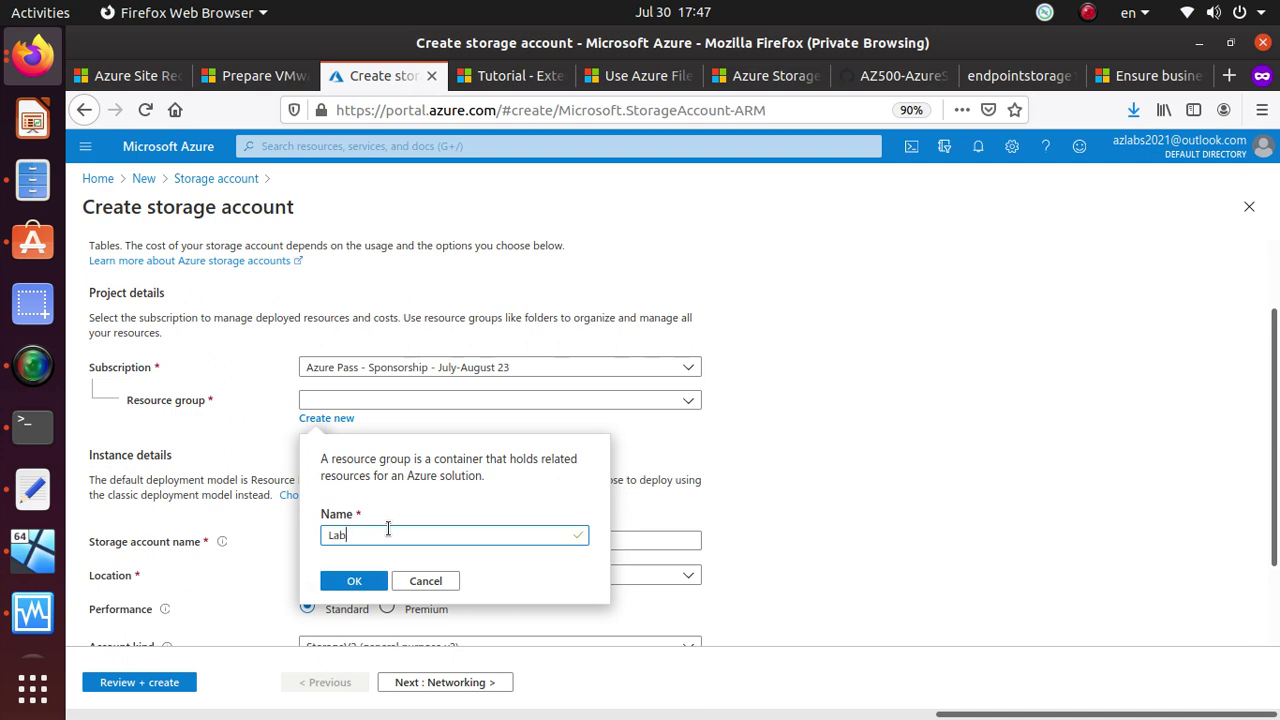
pyautogui.write('Storage')
pyautogui.click(372, 582)
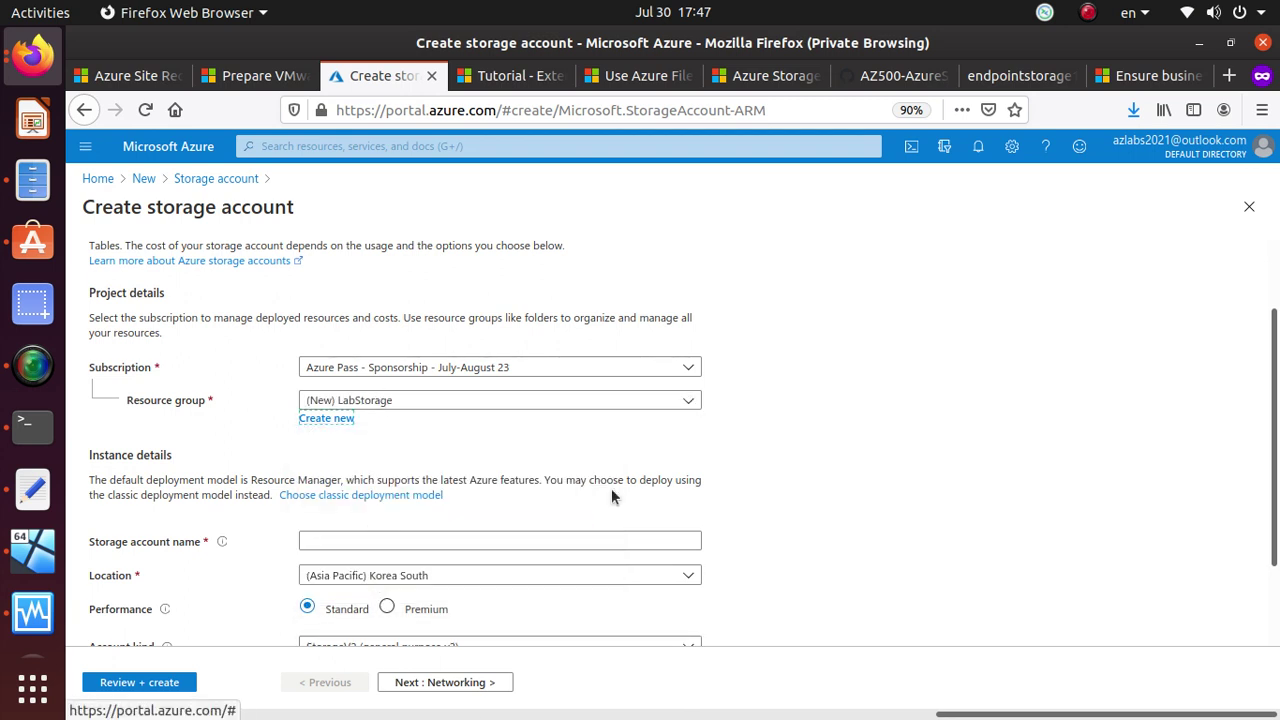
# Enter labstorage321 as the storage account name in the instance details
pyautogui.scroll(-1, 350, 537)
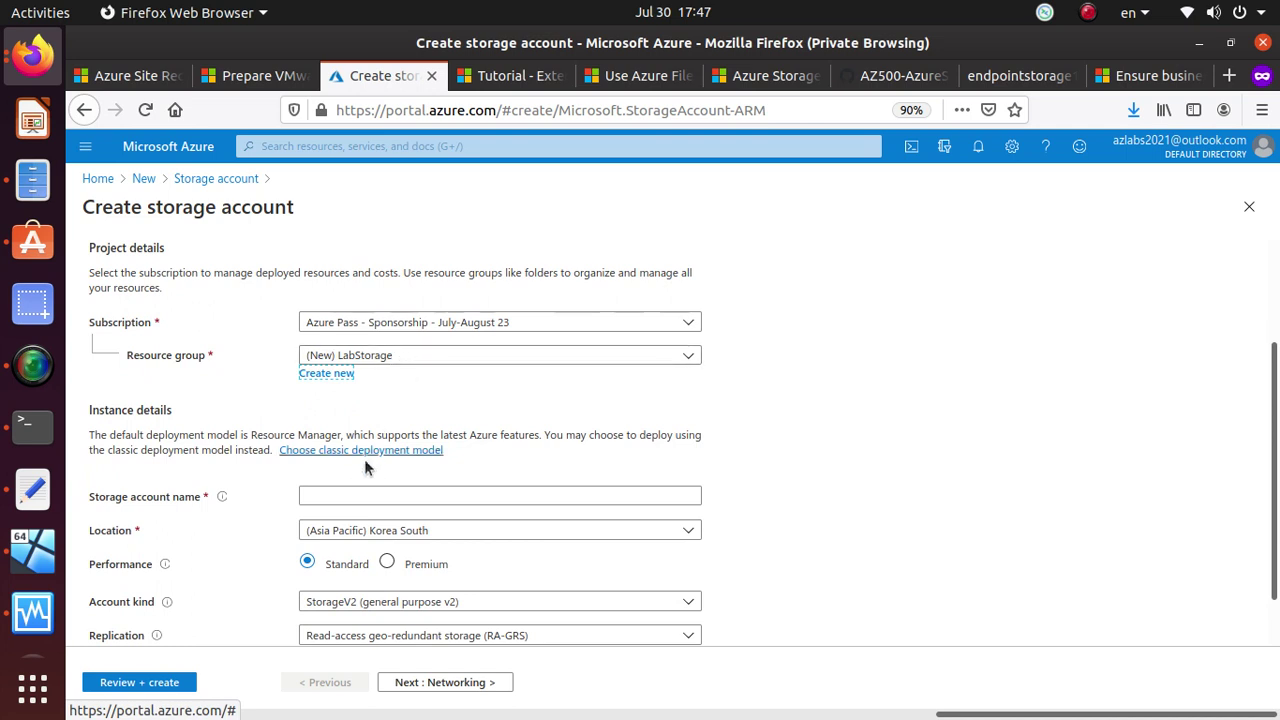
pyautogui.click(352, 498)
pyautogui.write('labstorage321')
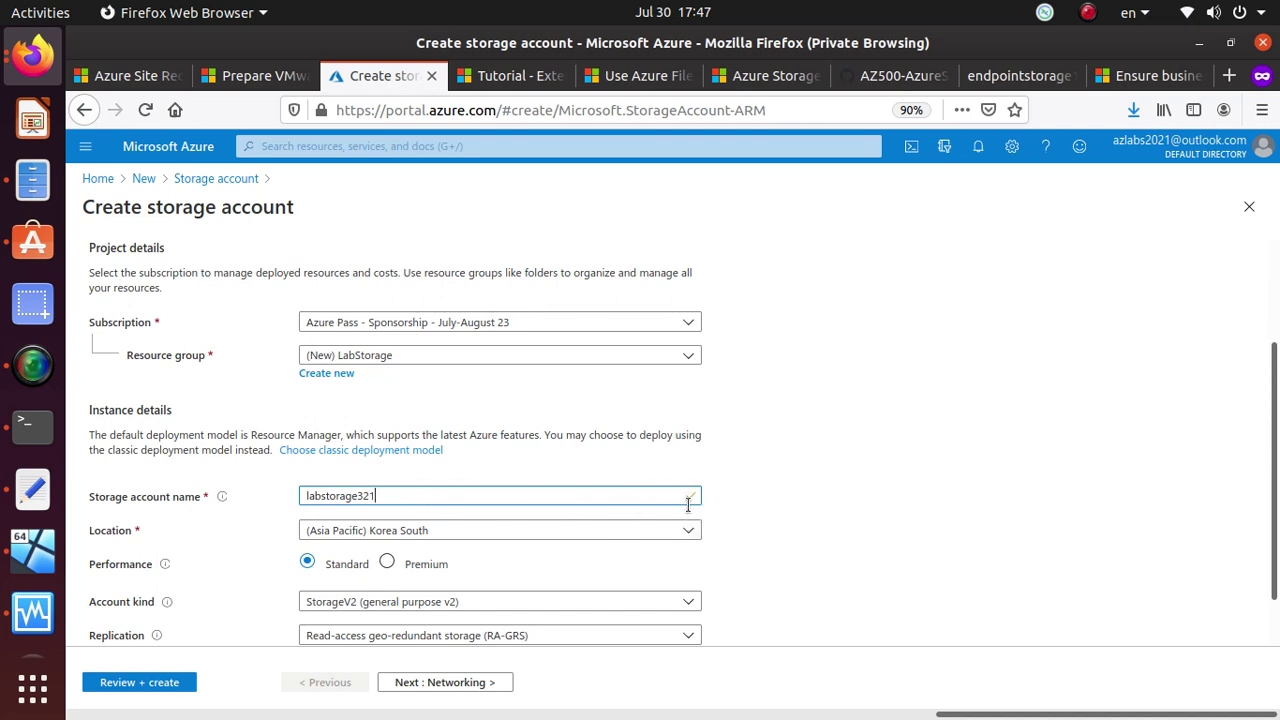
# Set the storage account's location to (US) East US by filtering the regions for "east us"
pyautogui.scroll(-1, 426, 500)
pyautogui.click(422, 476)
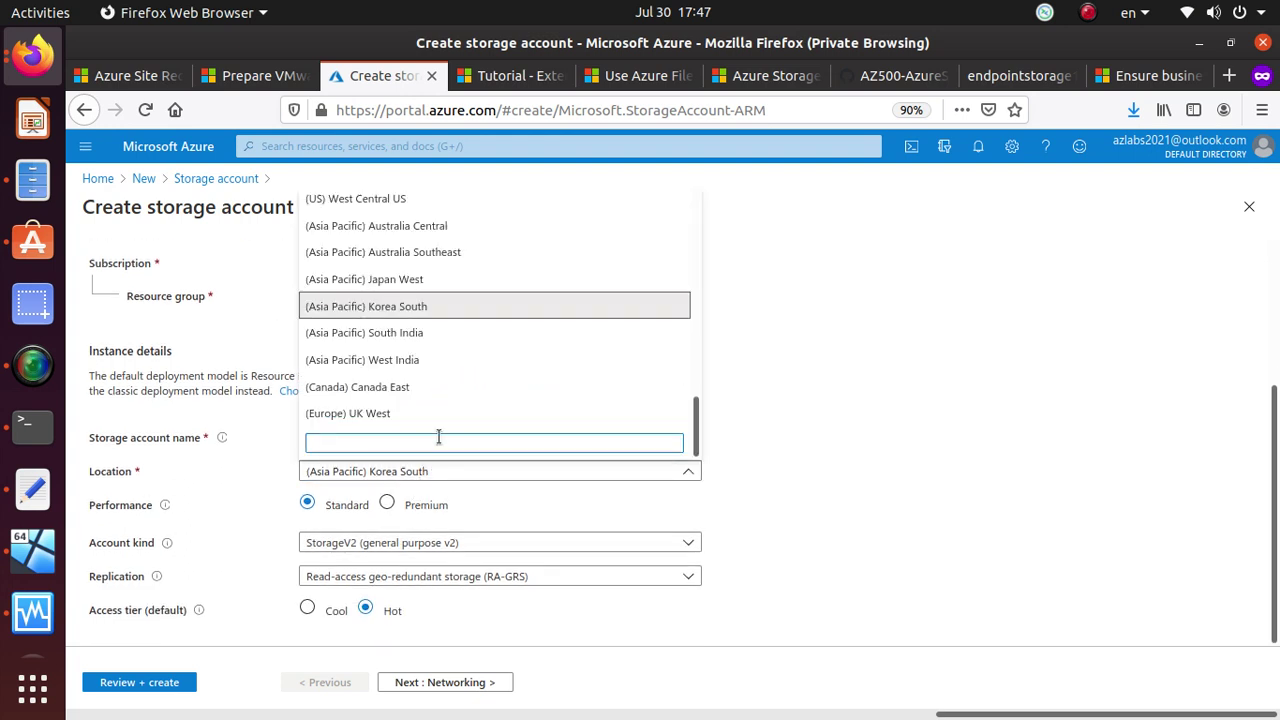
pyautogui.write('east')
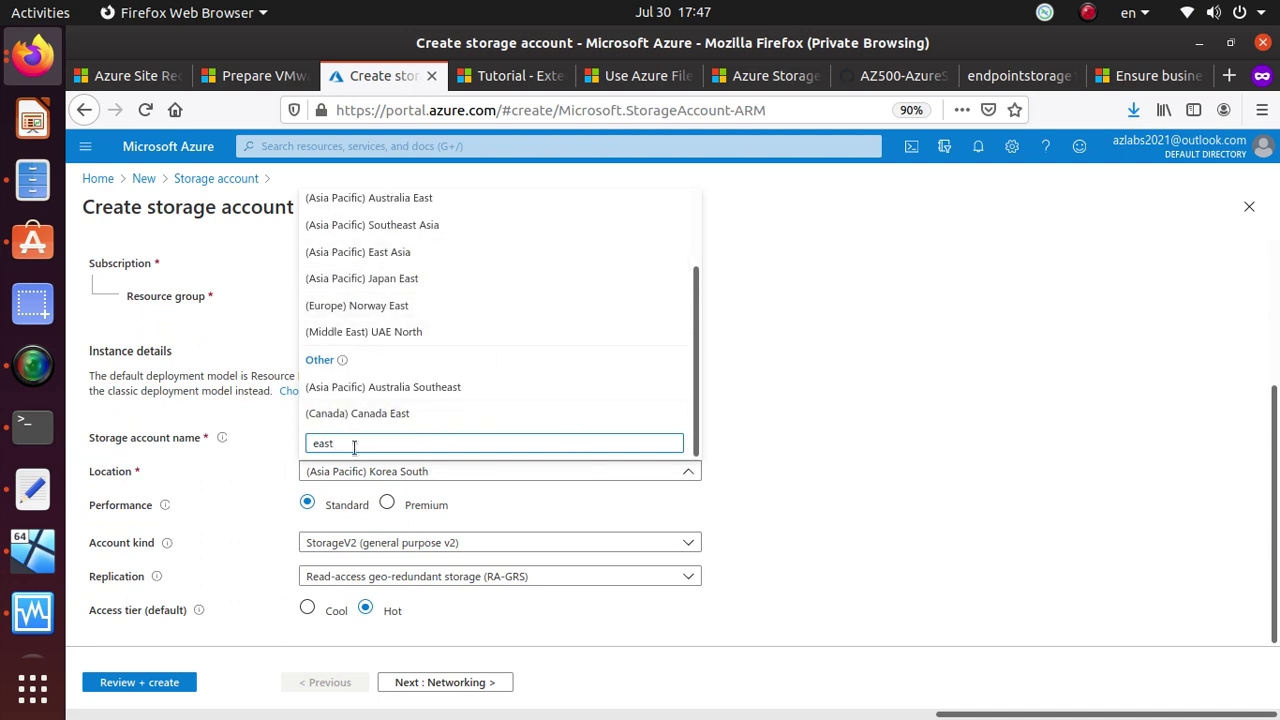
pyautogui.write('us')
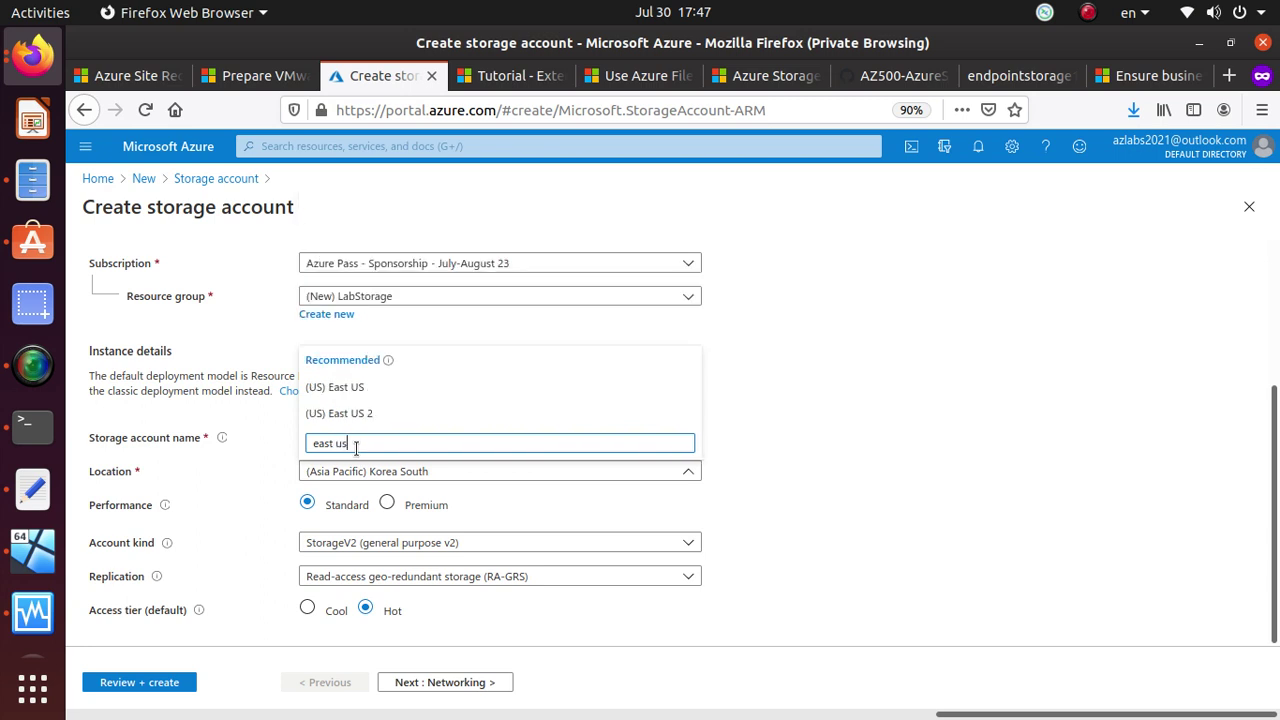
pyautogui.click(339, 389)
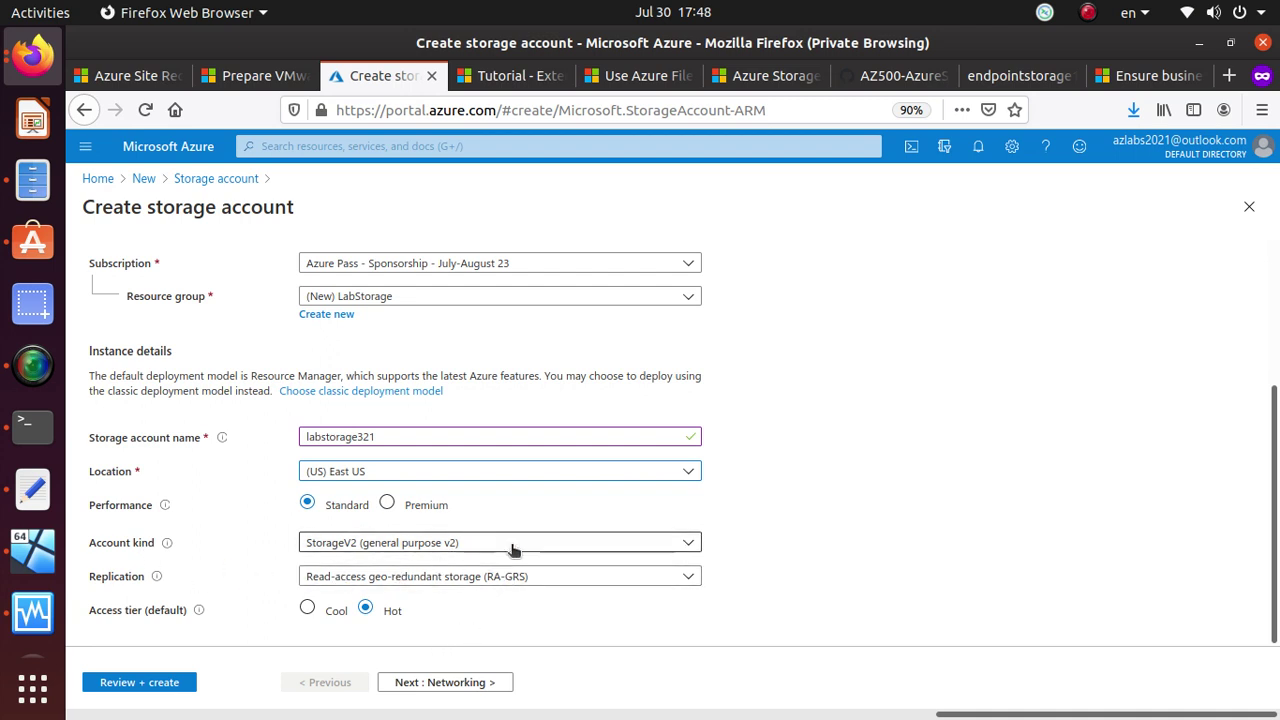
# Set replication to Locally-redundant storage (LRS) and proceed to the advanced settings, keeping the default networking and data protection options
pyautogui.click(512, 582)
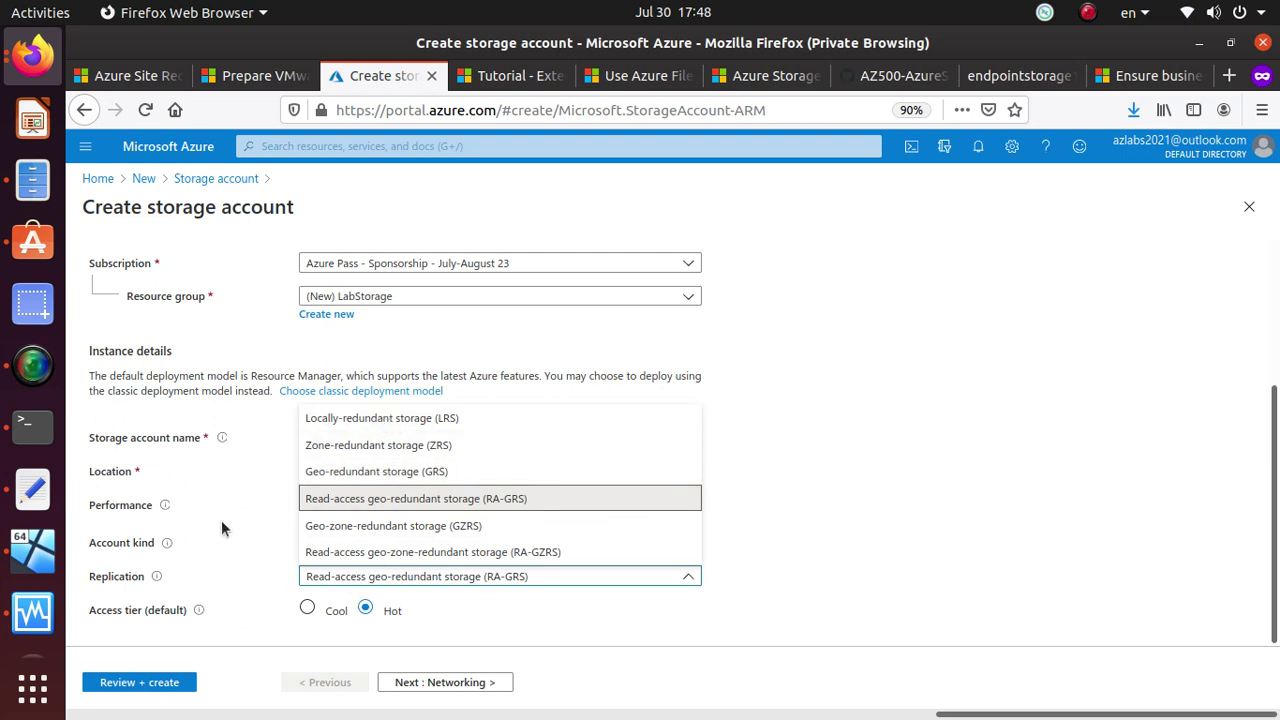
pyautogui.click(484, 418)
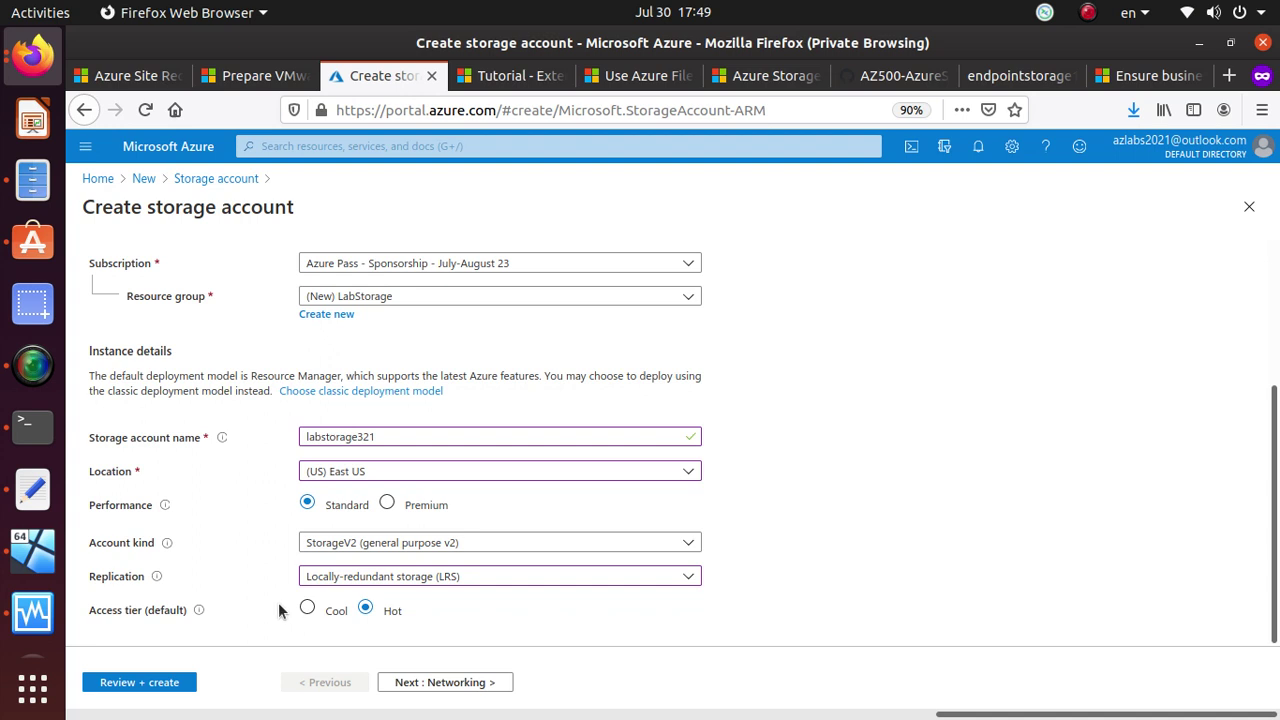
pyautogui.click(456, 688)
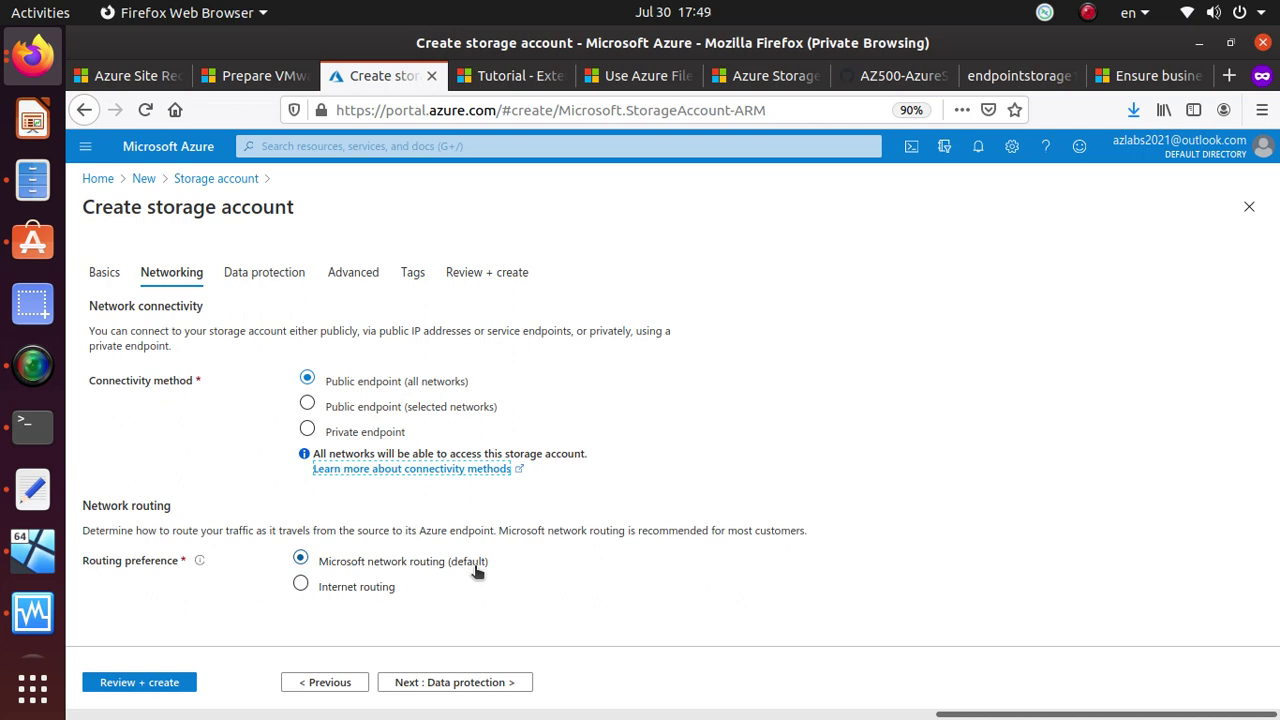
pyautogui.click(449, 685)
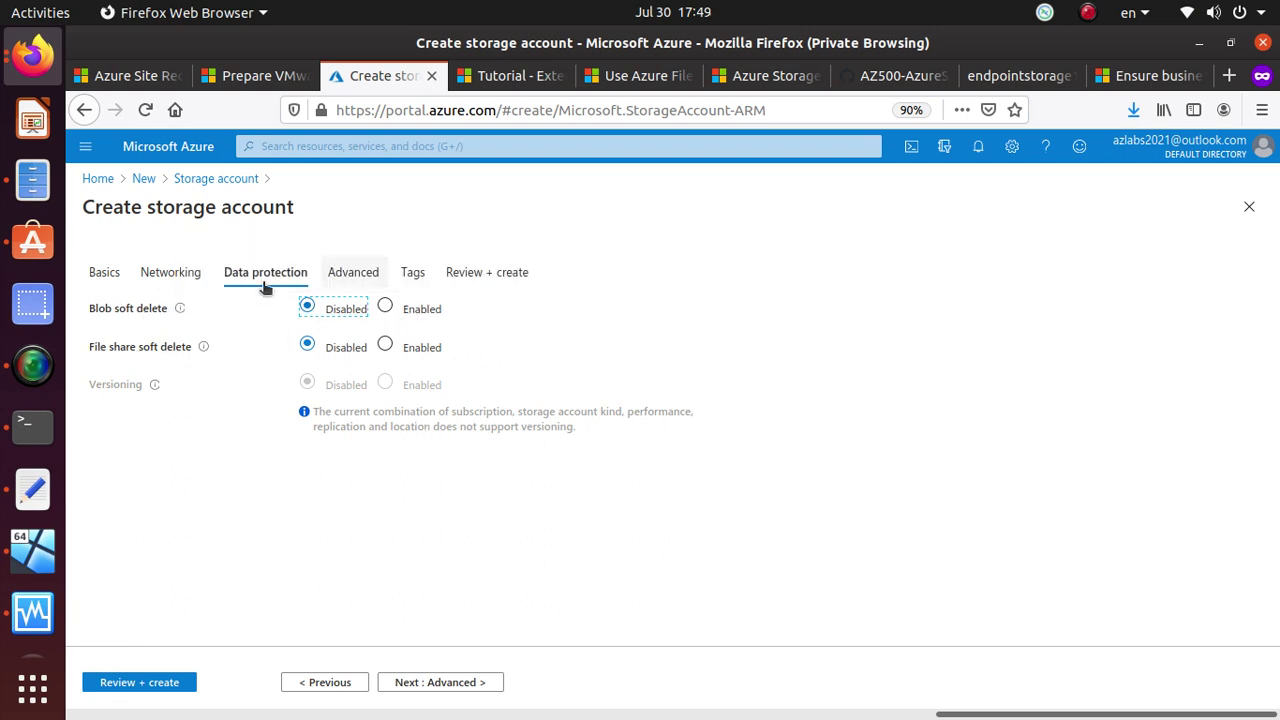
pyautogui.click(482, 689)
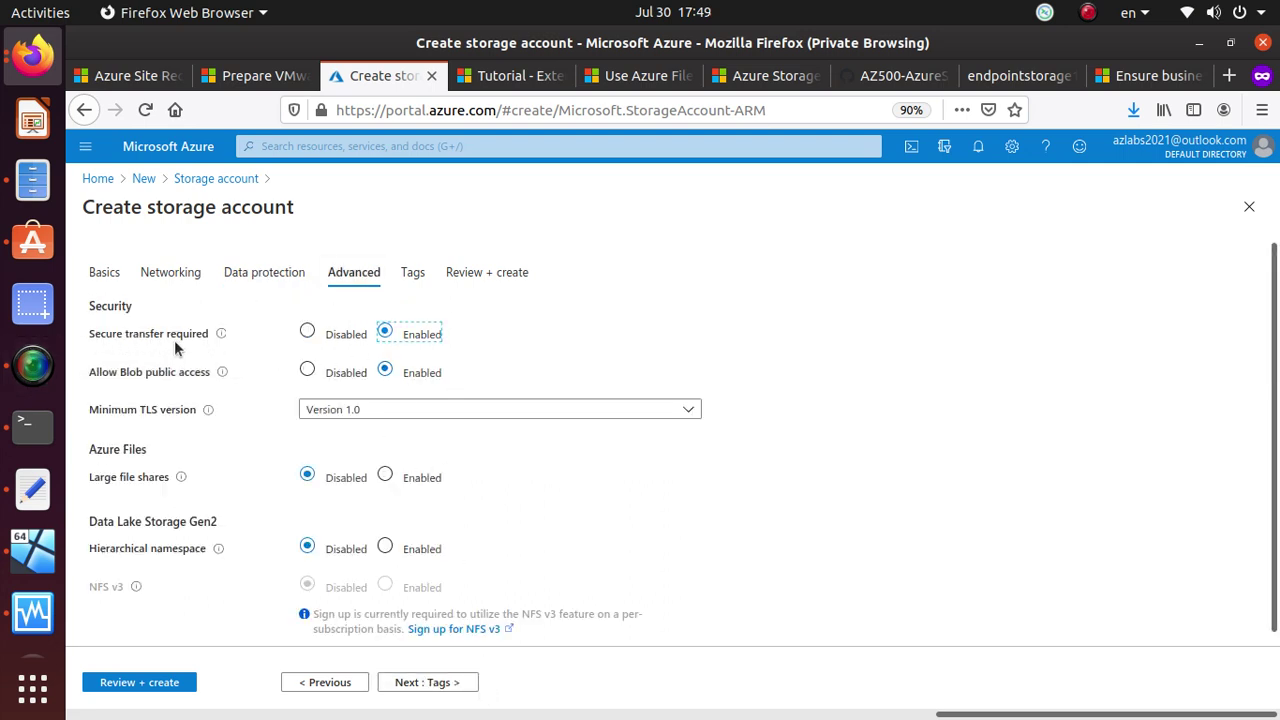
# Set the minimum TLS version to Version 1.2 and proceed to the final review without adding tags
pyautogui.moveTo(221, 338)
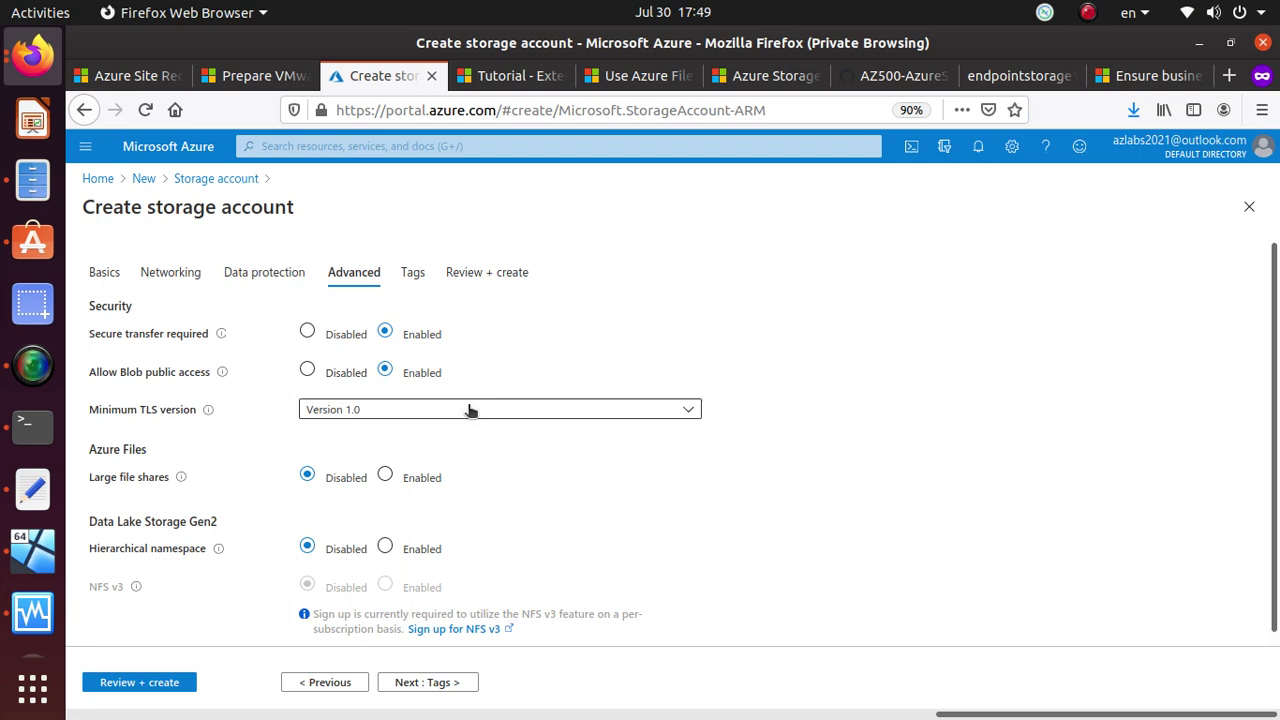
pyautogui.click(355, 408)
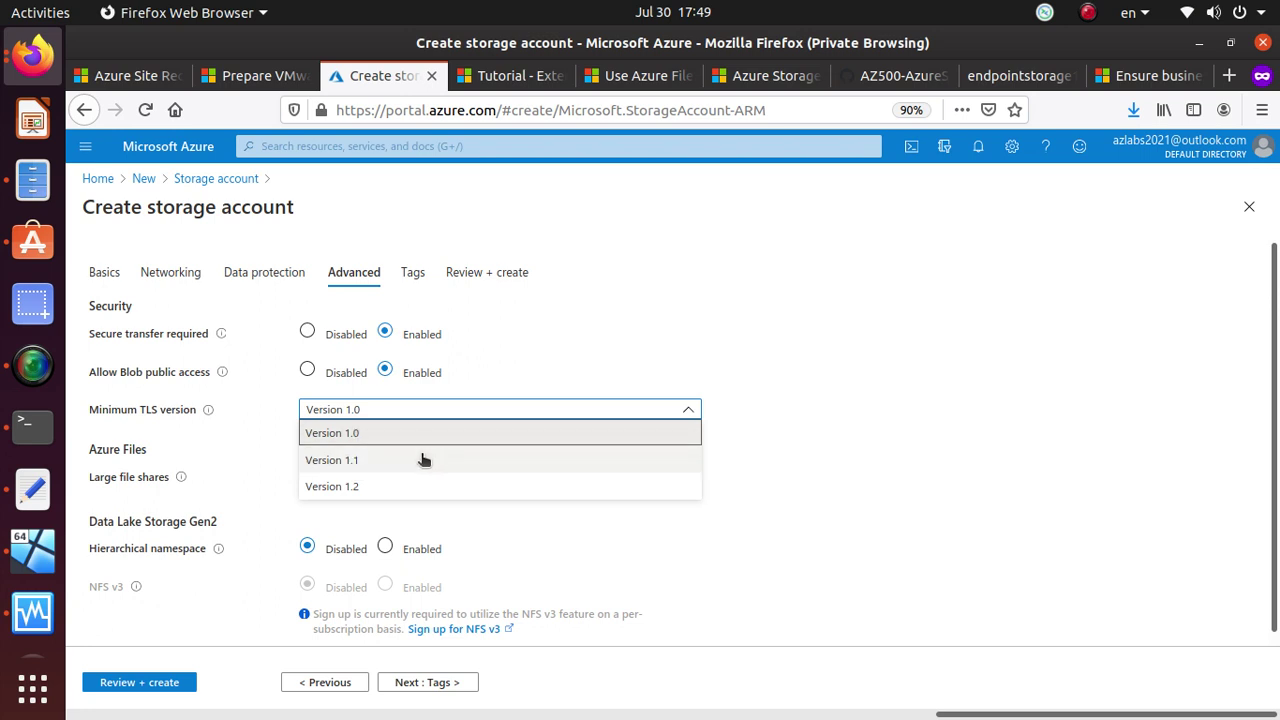
pyautogui.click(366, 487)
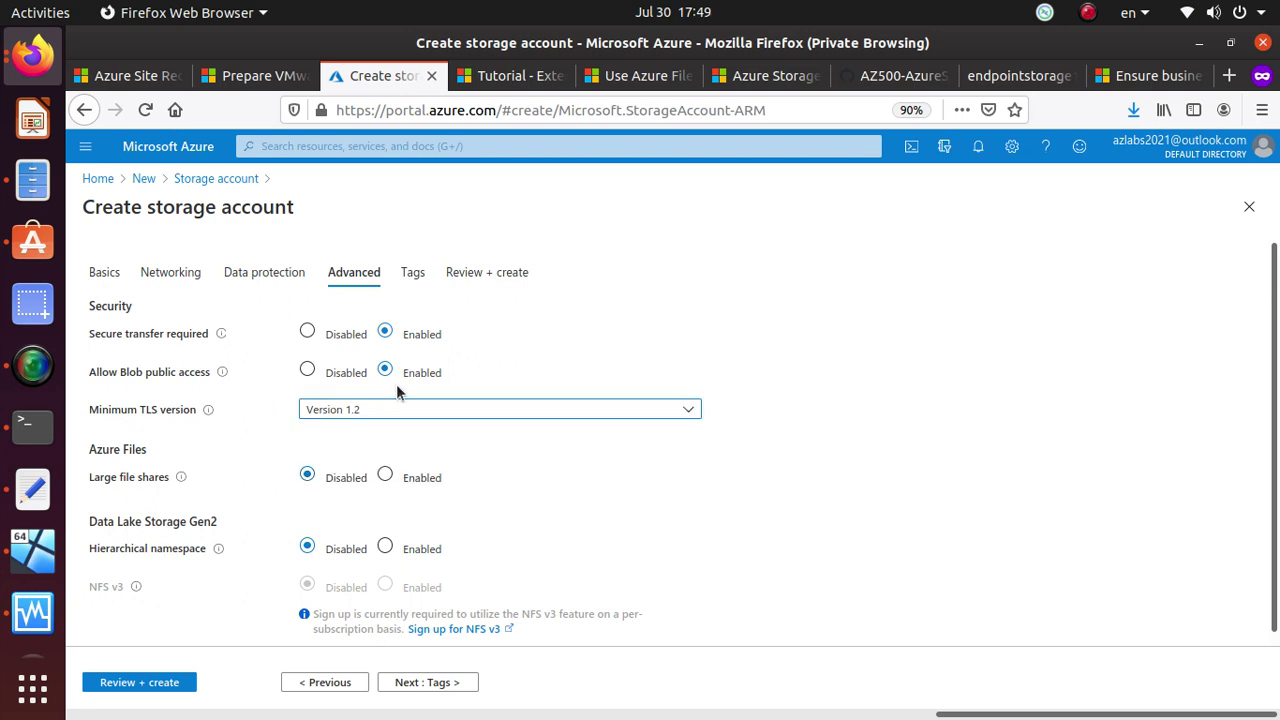
pyautogui.scroll(-1, 406, 398)
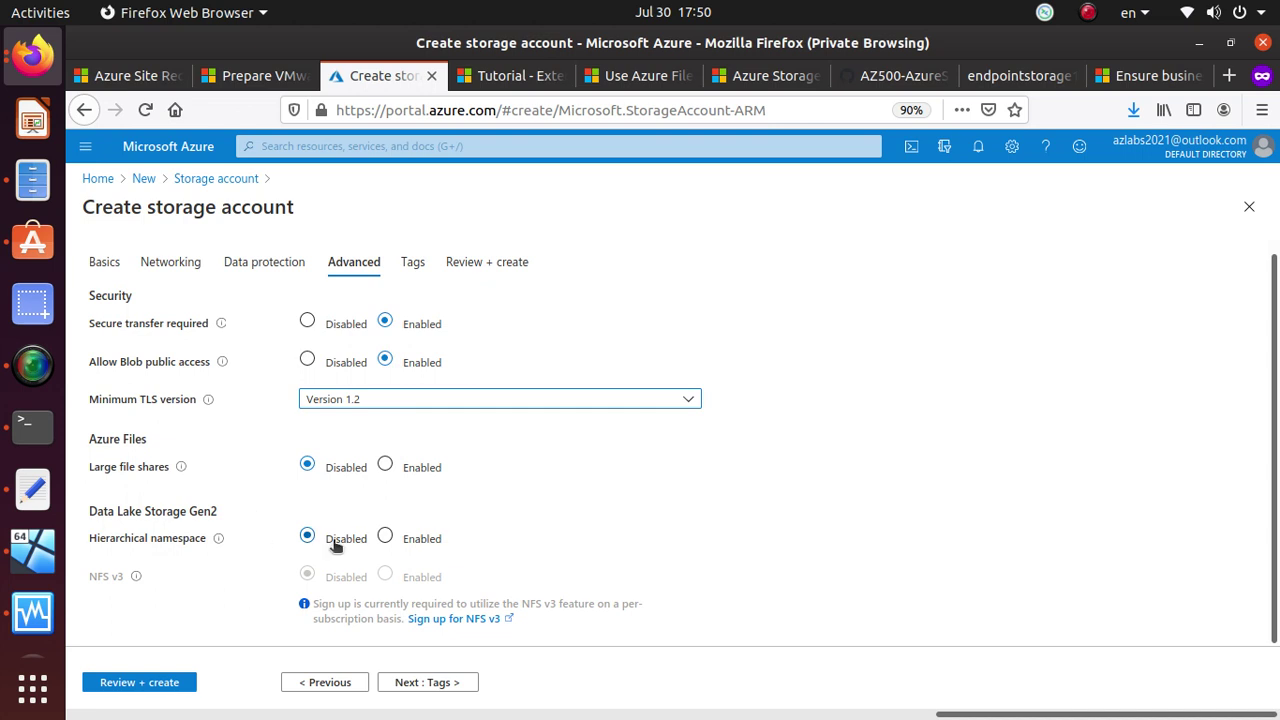
pyautogui.click(445, 690)
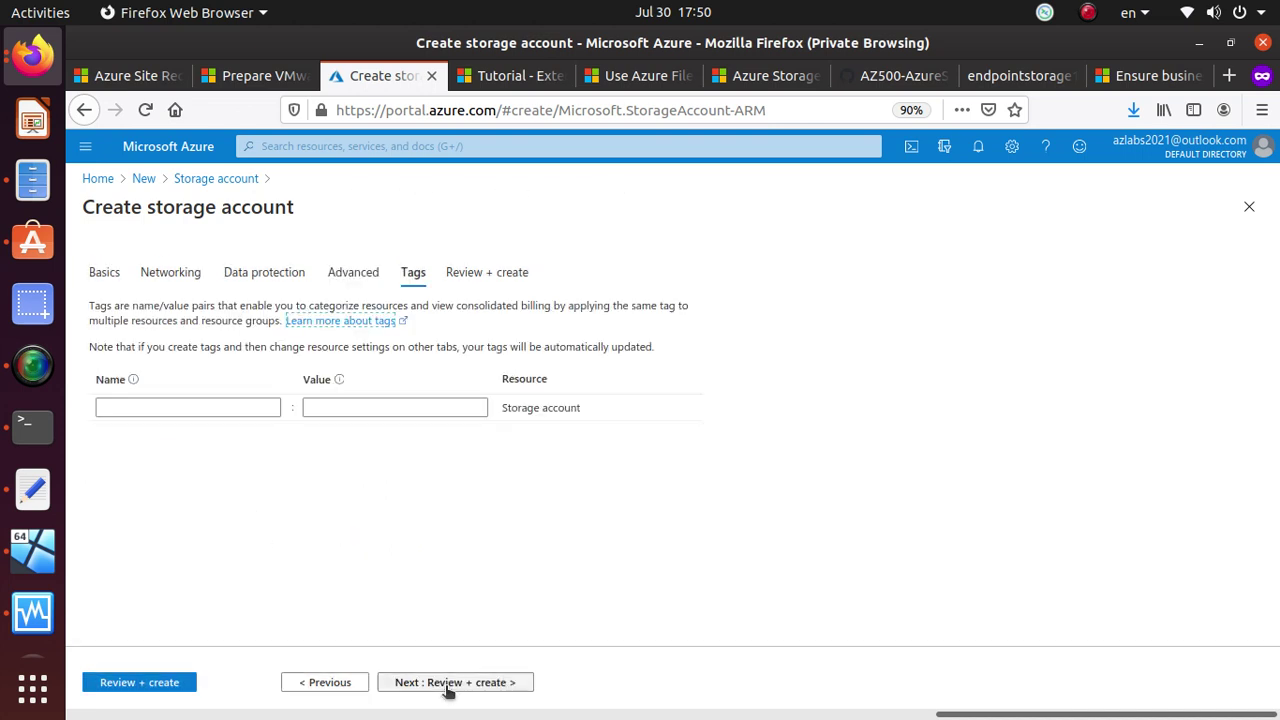
pyautogui.click(508, 686)
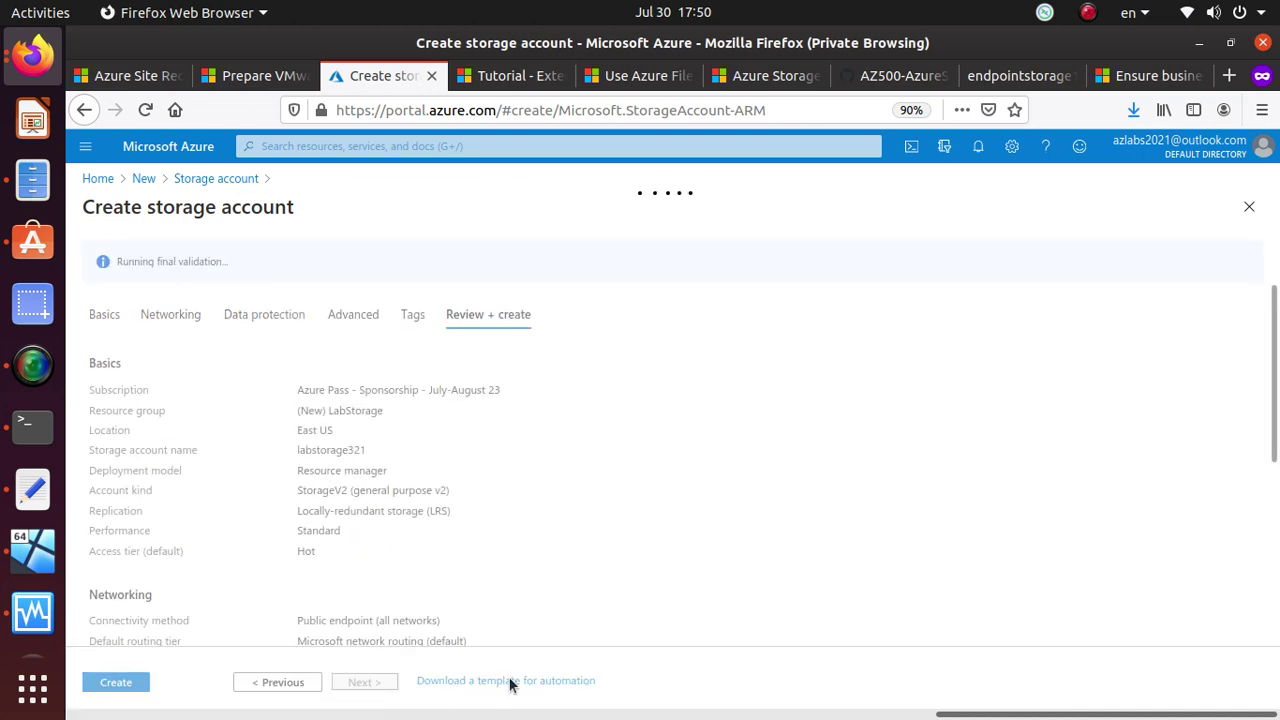
# Review the storage account's configuration summary and create the account
pyautogui.scroll(-3, 416, 310)
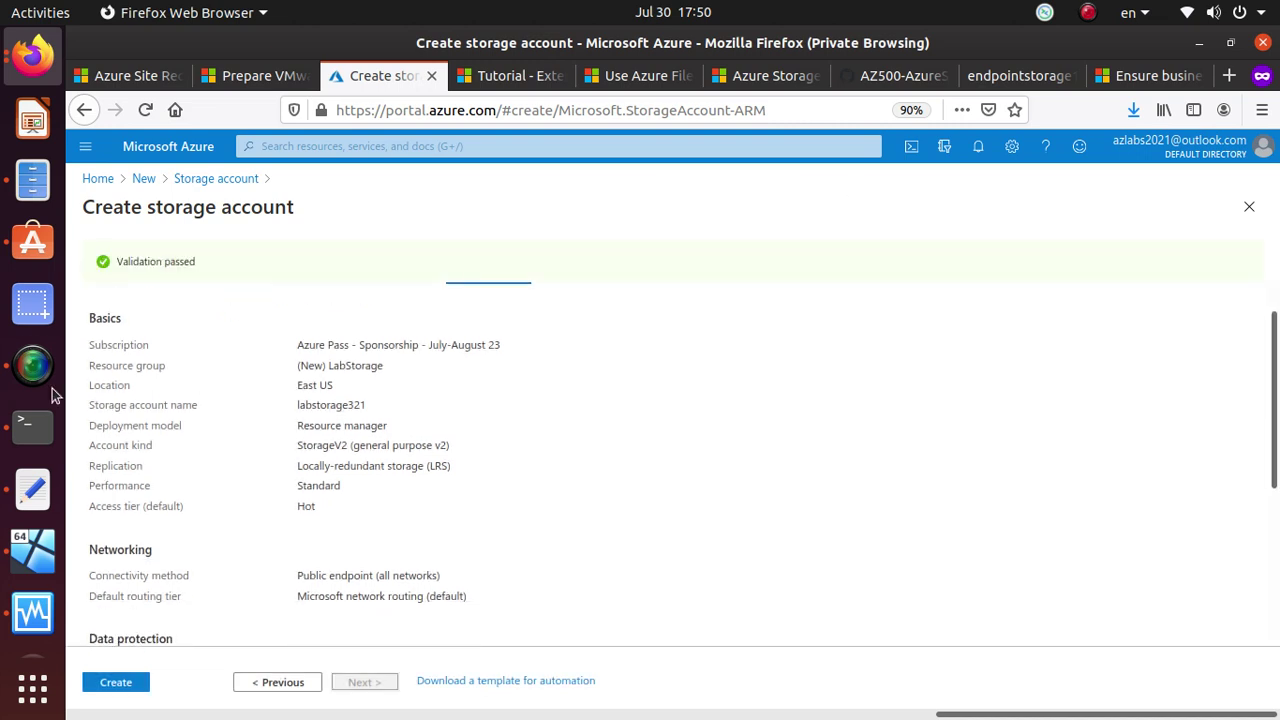
pyautogui.scroll(-4, 241, 580)
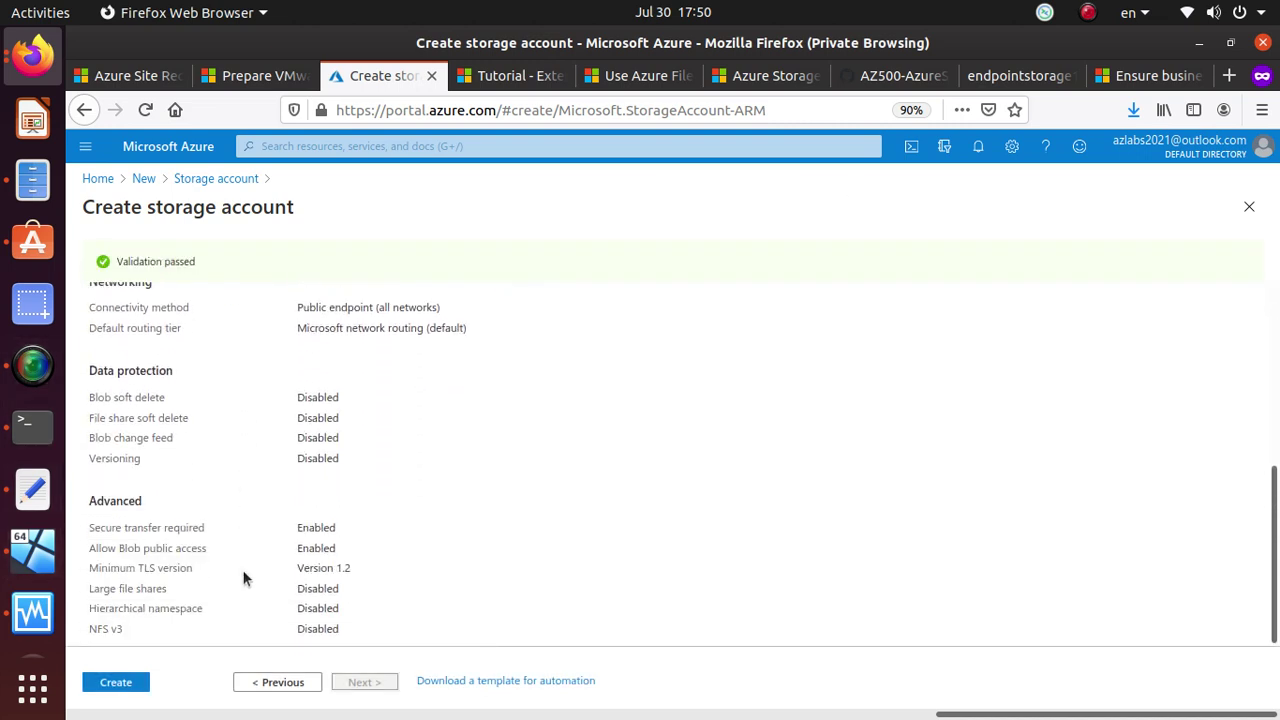
pyautogui.scroll(7, 314, 543)
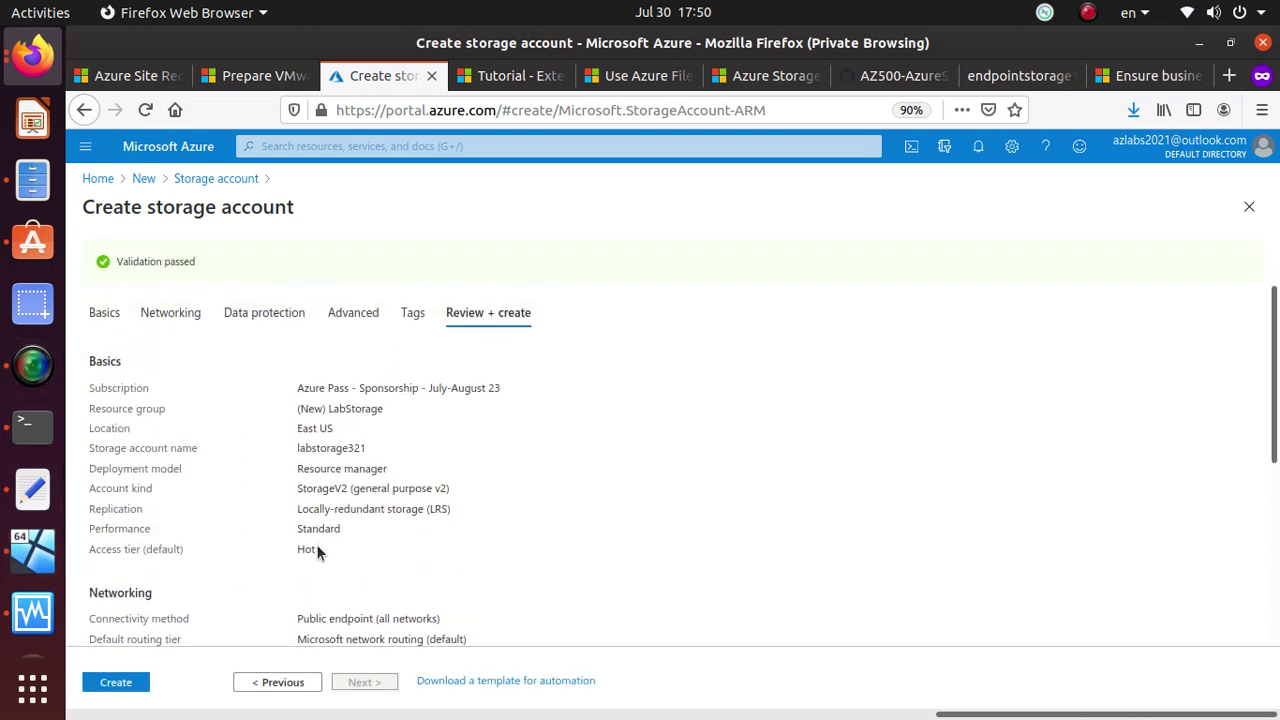
pyautogui.scroll(-7, 300, 500)
pyautogui.click(124, 688)
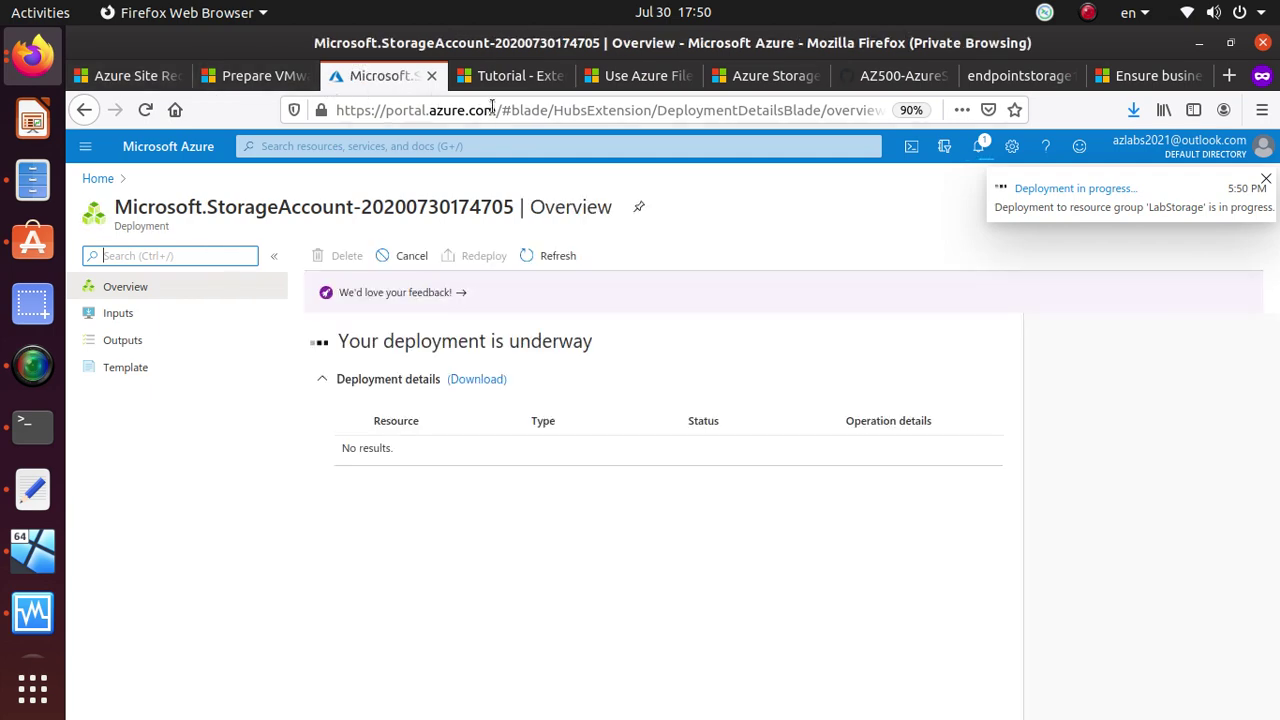
pyautogui.click(263, 68)
pyautogui.scroll(-10, 515, 378)
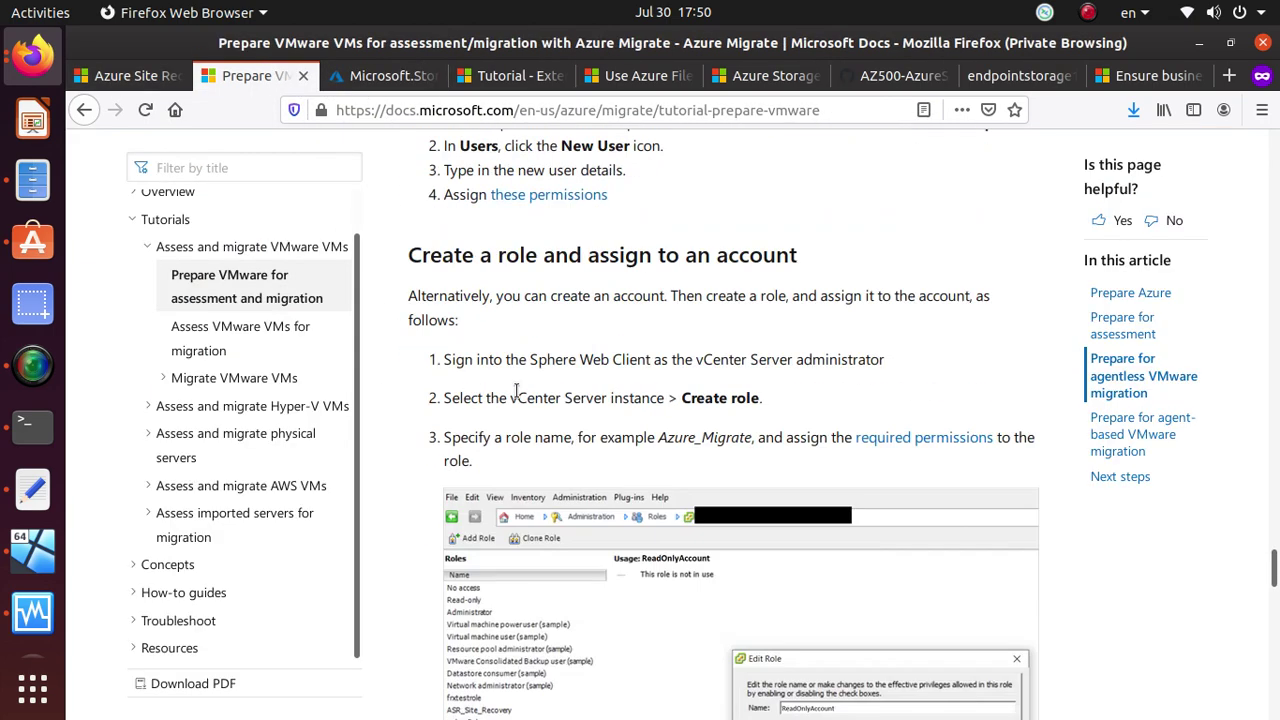
pyautogui.click(117, 80)
pyautogui.click(242, 78)
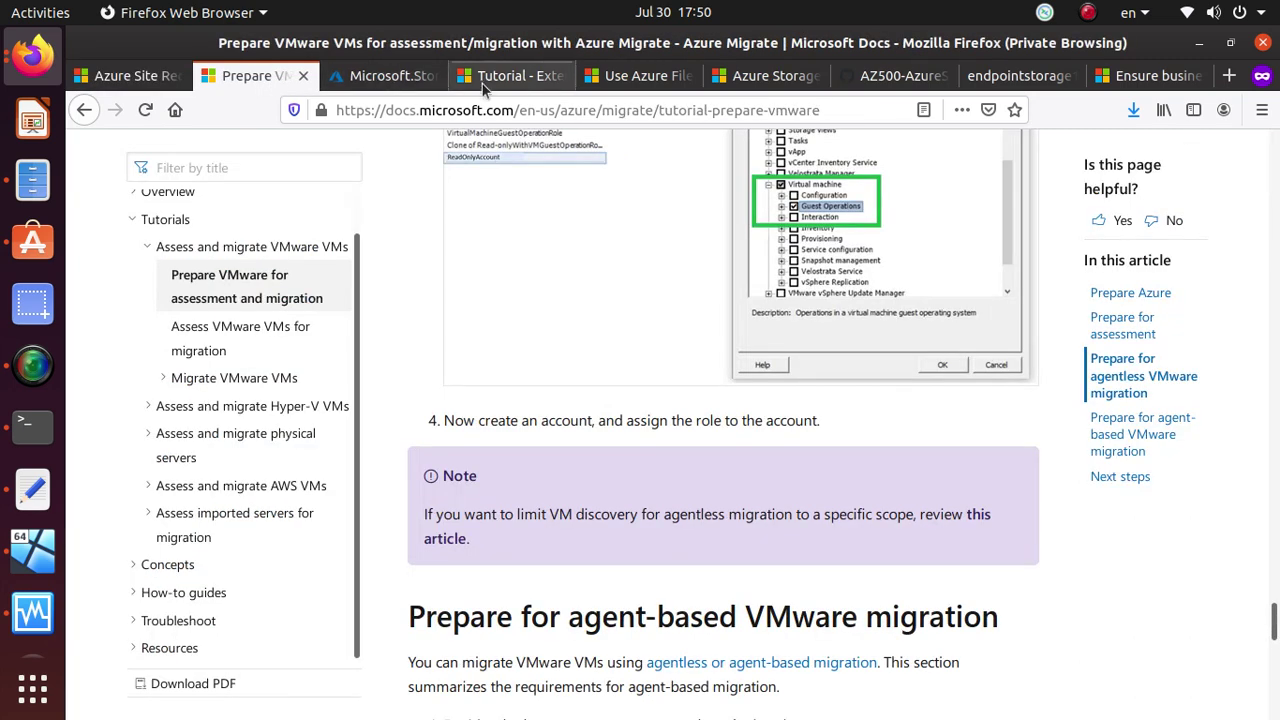
pyautogui.click(525, 80)
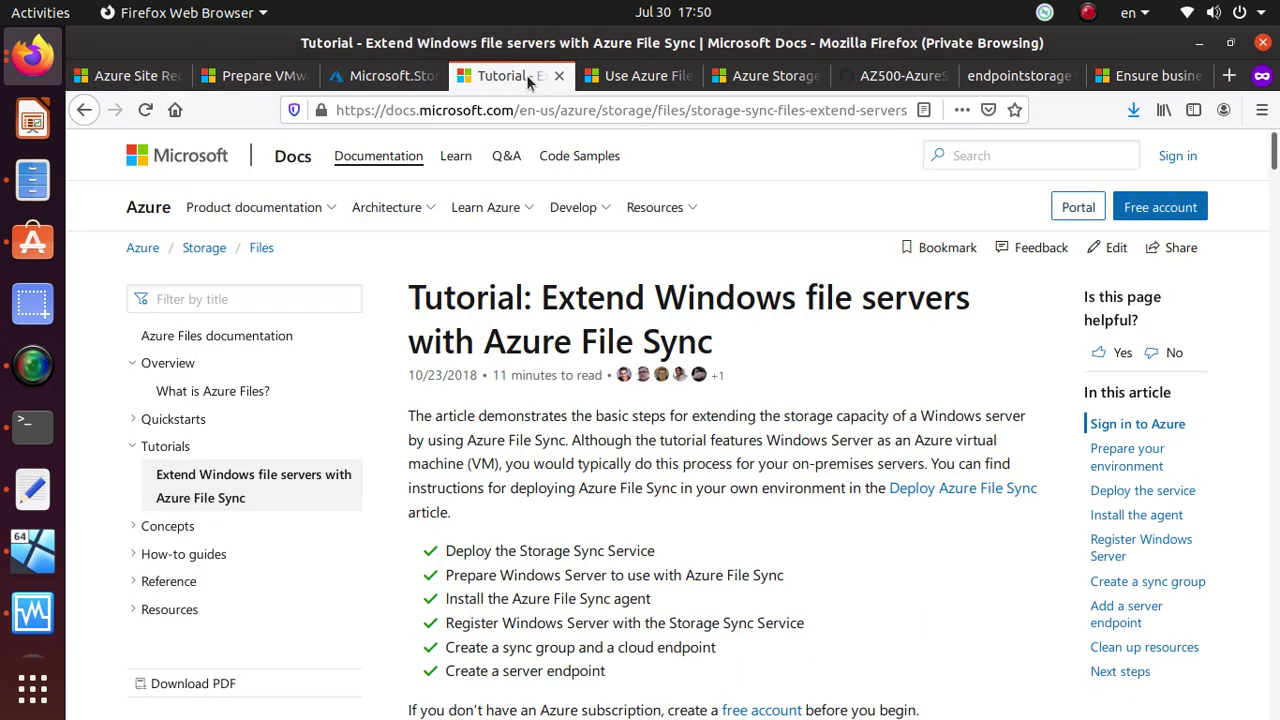
pyautogui.click(386, 78)
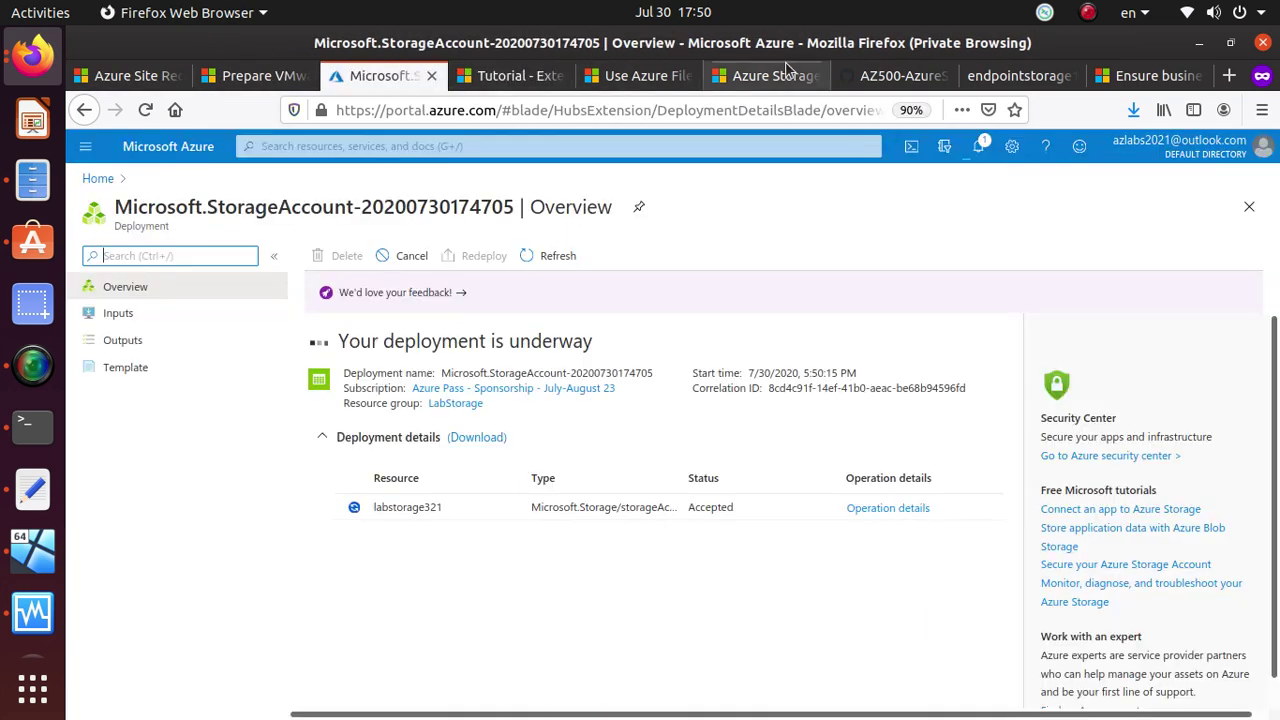
# Switch to the browser window with the Microsoft Learn exercise and skim its section on using the Azure portal to create a storage account
pyautogui.hotkey('alt', 'Tab')
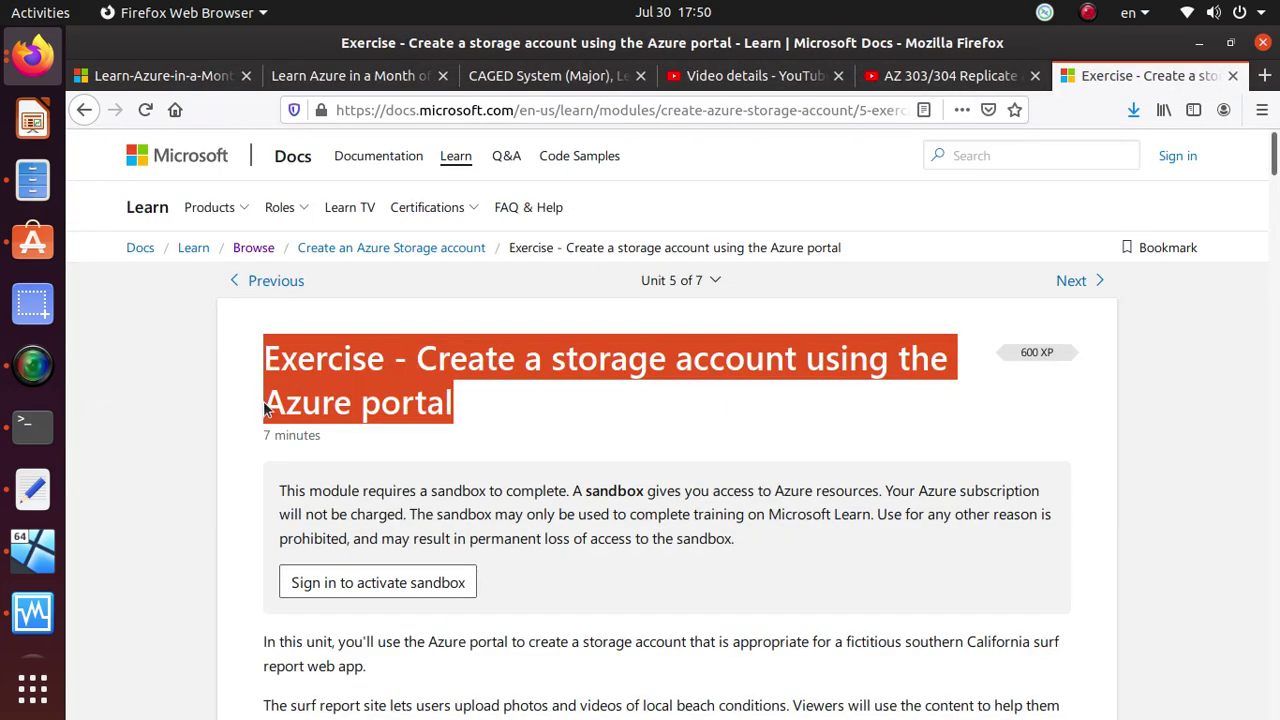
pyautogui.scroll(-5, 530, 440)
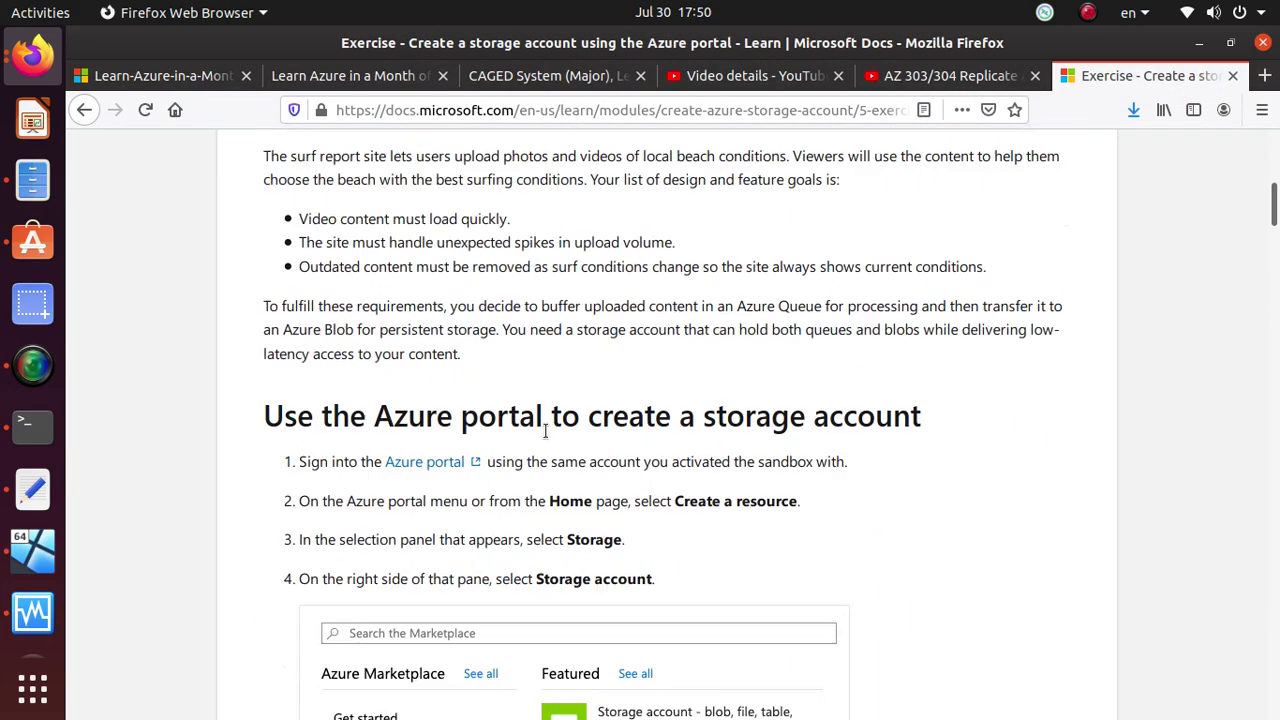
pyautogui.scroll(-8, 546, 425)
pyautogui.scroll(7, 585, 425)
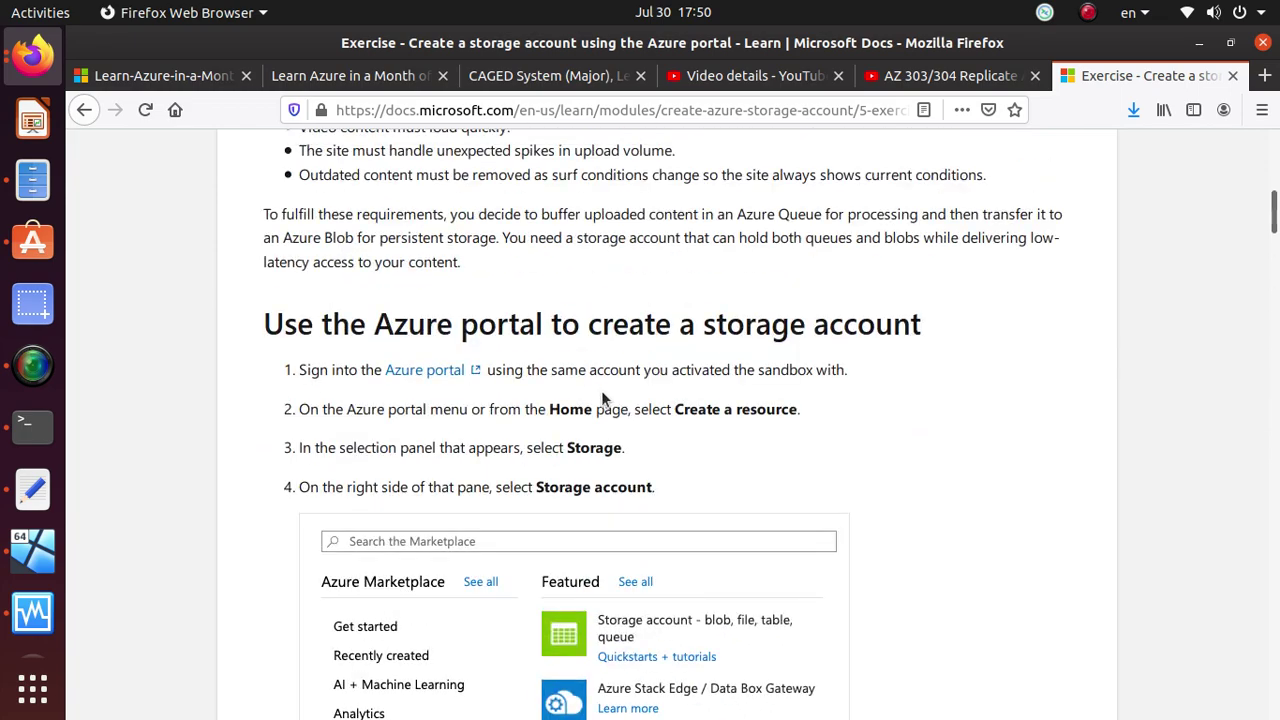
pyautogui.tripleClick(528, 330)
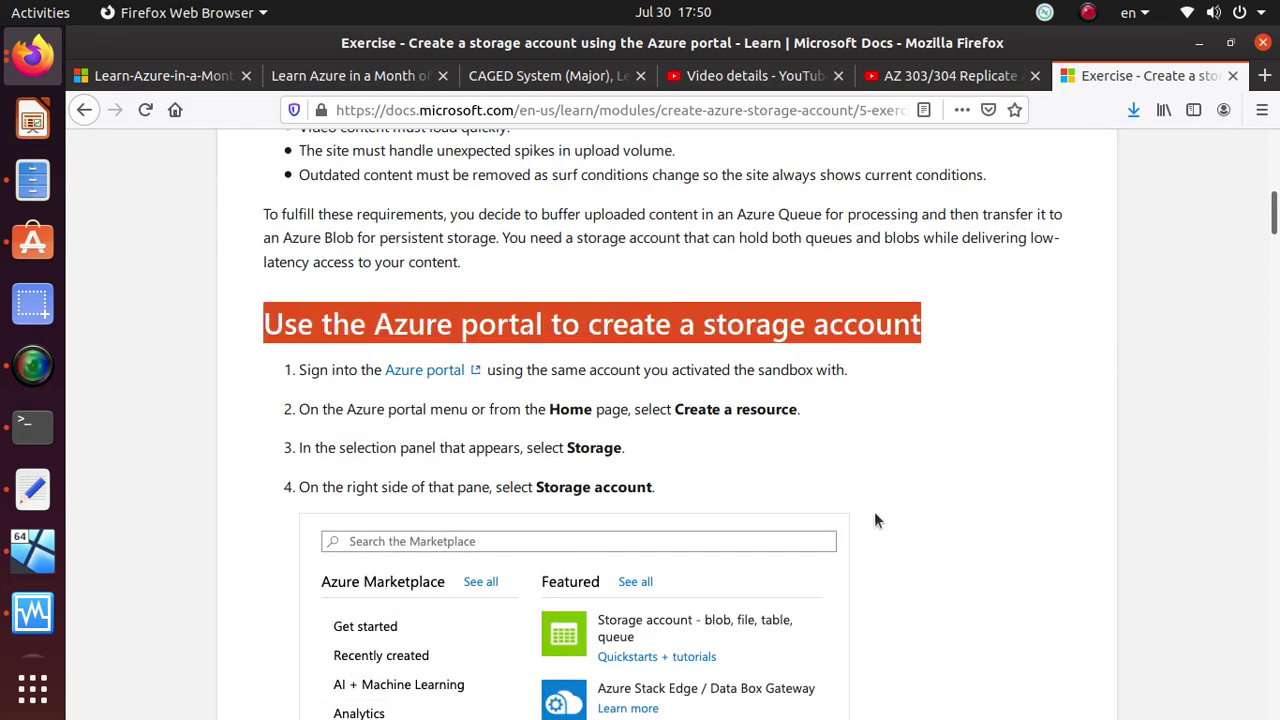
pyautogui.scroll(-5, 714, 412)
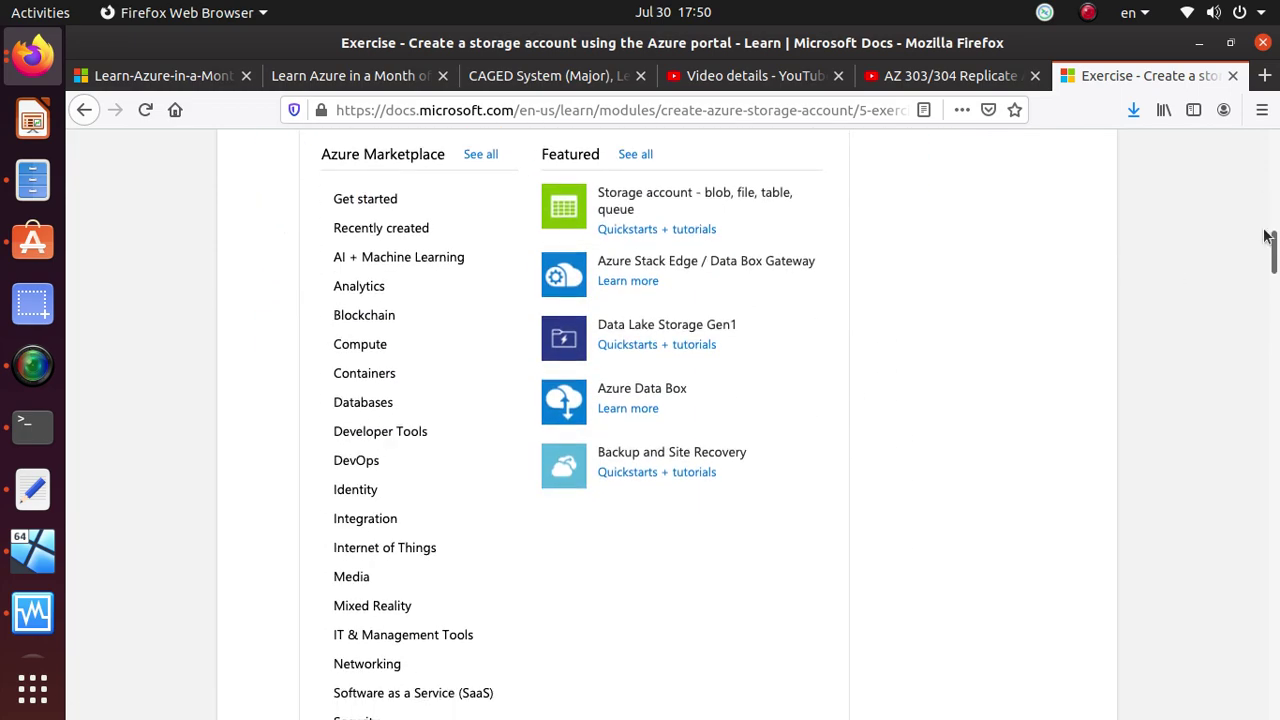
# Read the exercise's instance details, highlighting the Performance instruction and its remark about Premium and page blobs, and continue to the networking options
pyautogui.moveTo(1268, 240); pyautogui.dragTo(1255, 362)
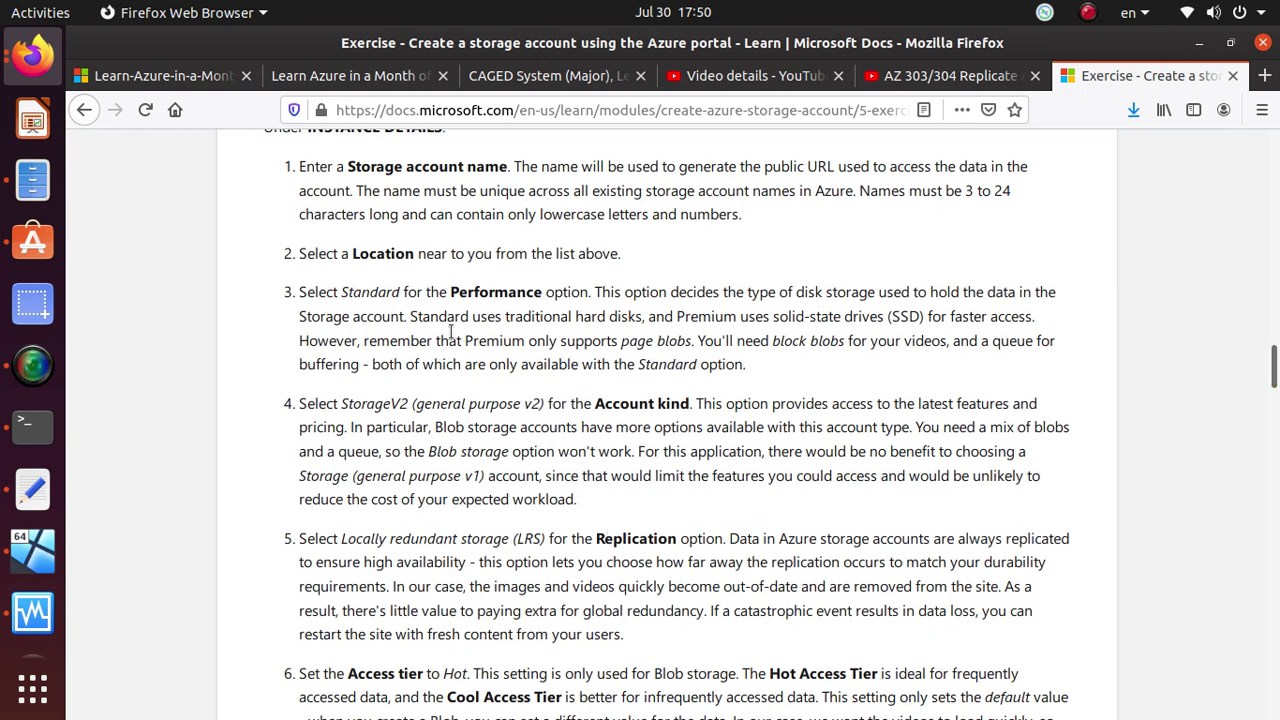
pyautogui.moveTo(748, 364); pyautogui.dragTo(683, 364)
pyautogui.moveTo(531, 356); pyautogui.dragTo(296, 278)
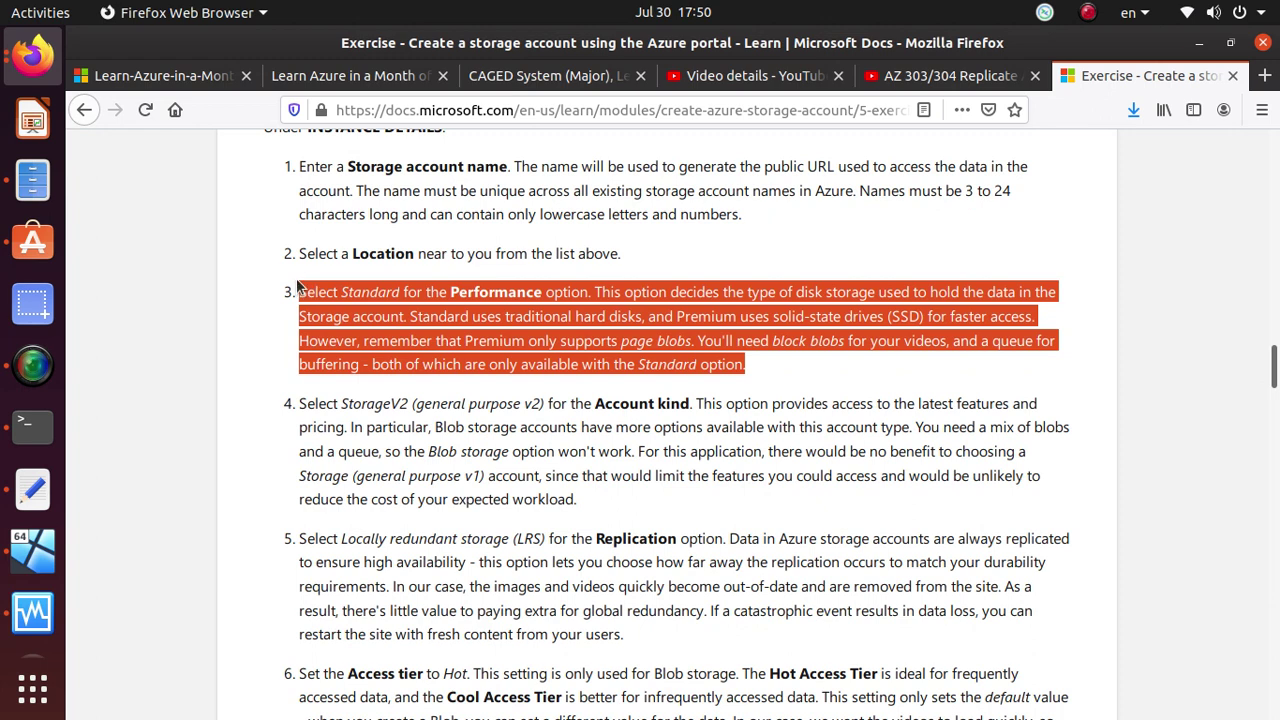
pyautogui.click(420, 293)
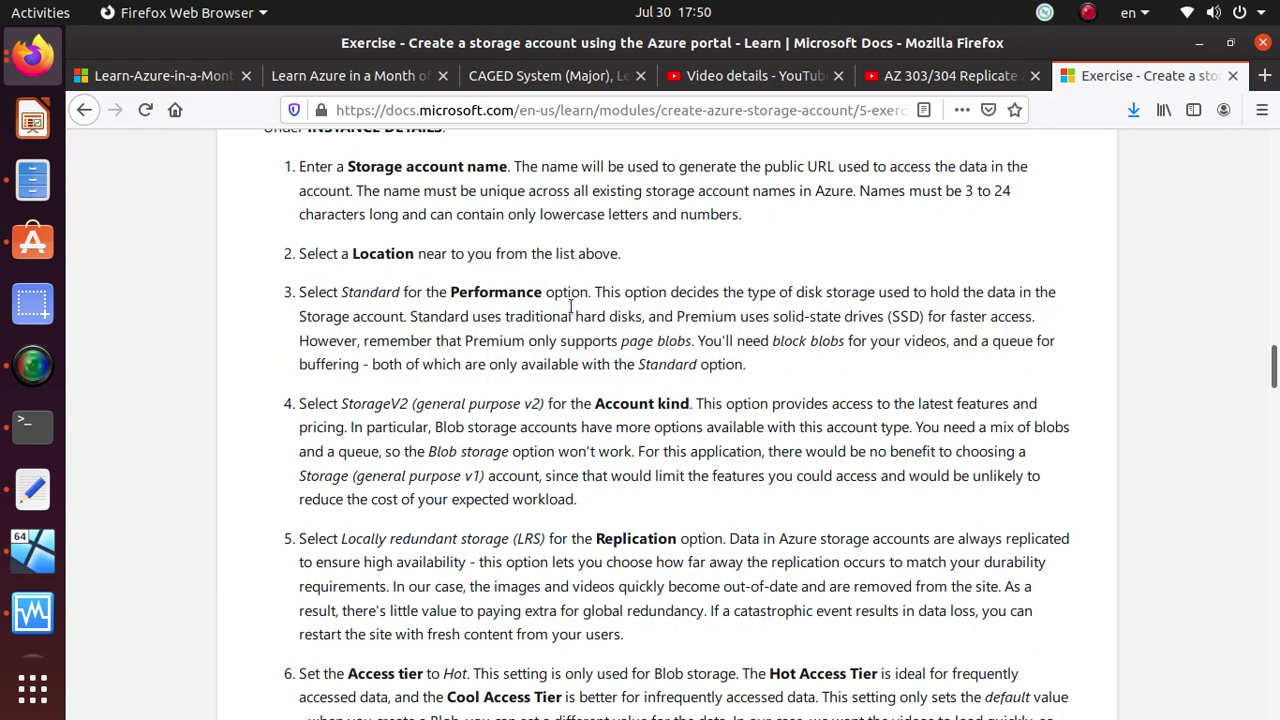
pyautogui.moveTo(466, 341); pyautogui.dragTo(699, 345)
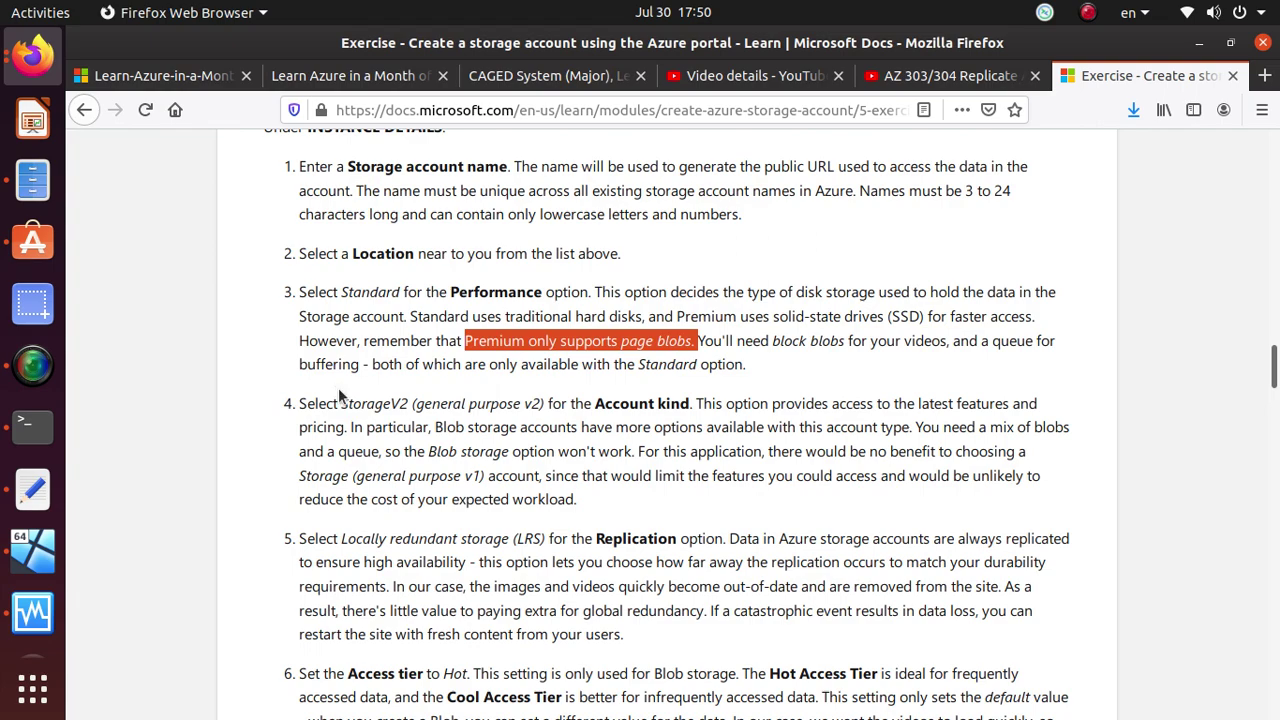
pyautogui.scroll(-12, 340, 390)
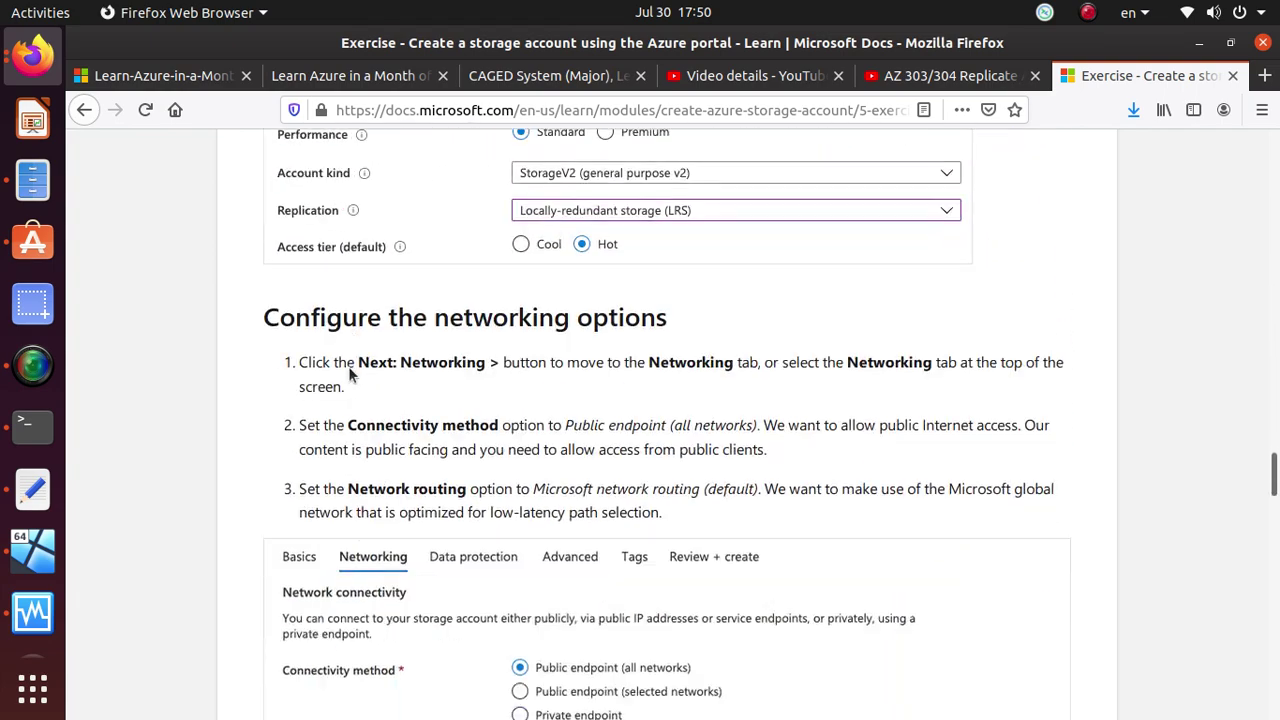
# Skim the rest of the exercise, from the networking options through the Advanced settings to the Verify section, and return to its beginning
pyautogui.scroll(-15, 350, 373)
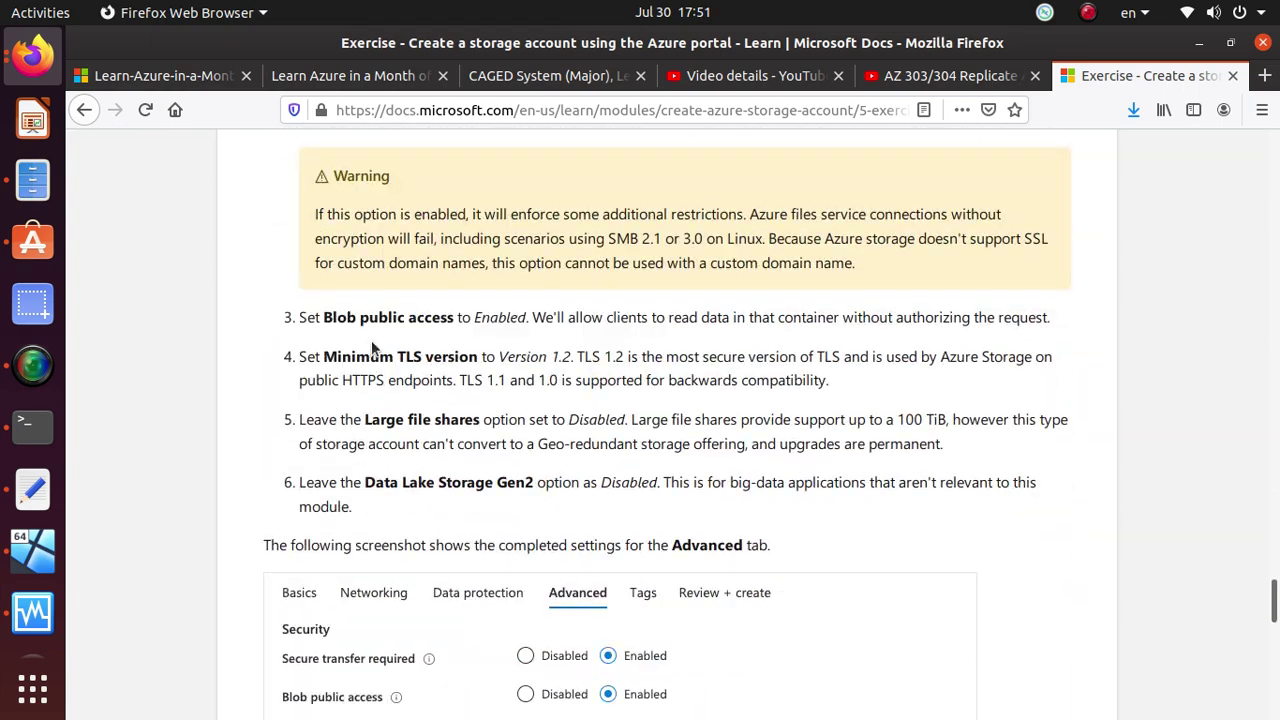
pyautogui.scroll(-15, 375, 350)
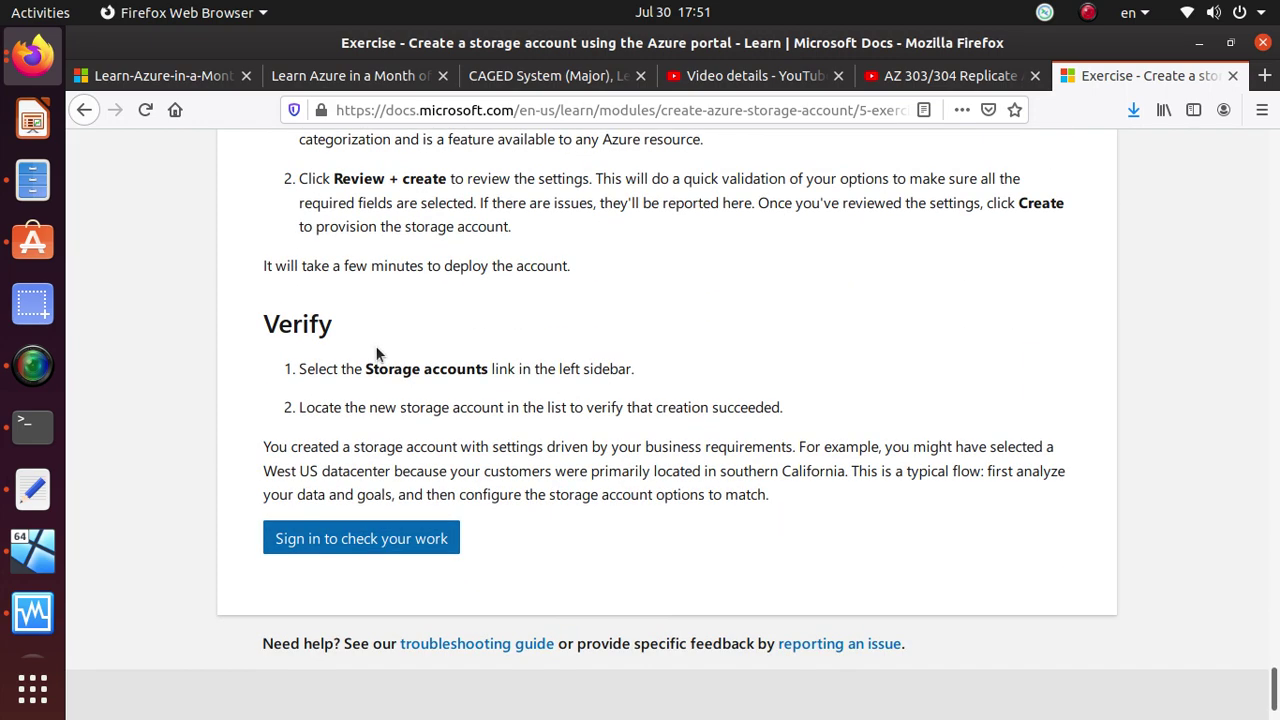
pyautogui.scroll(-2, 377, 354)
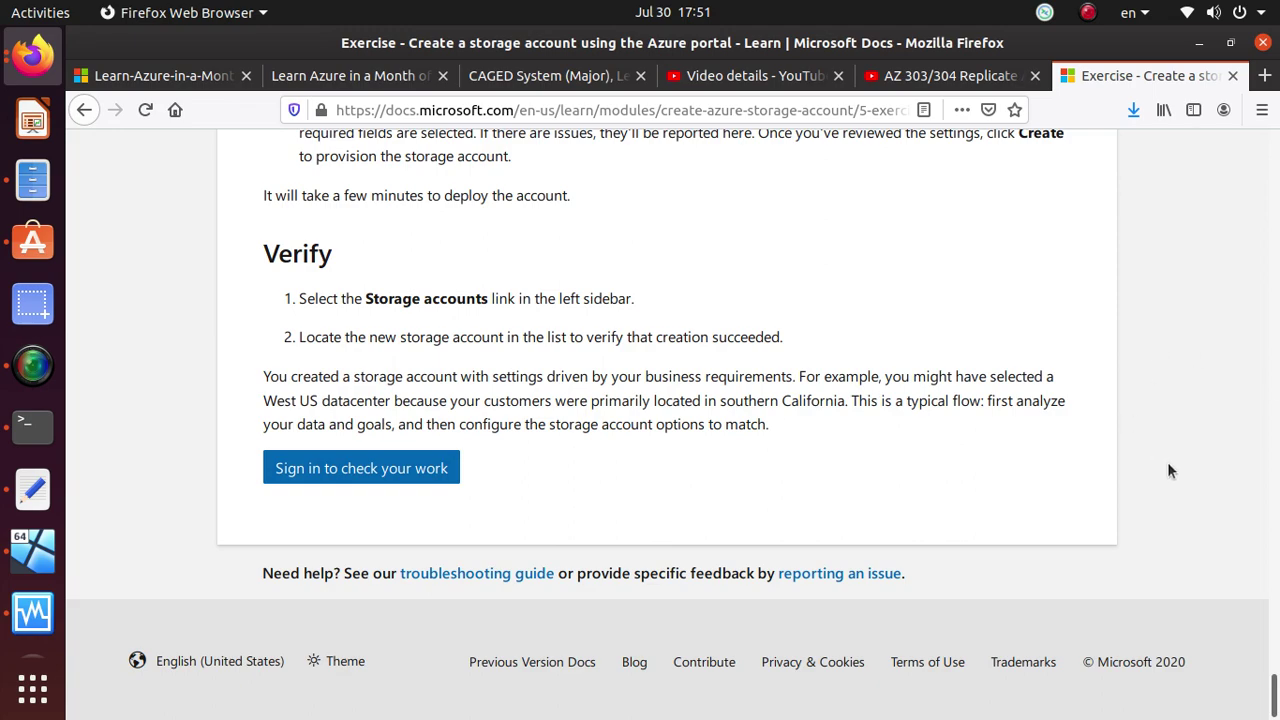
pyautogui.moveTo(1275, 695); pyautogui.dragTo(1276, 140)
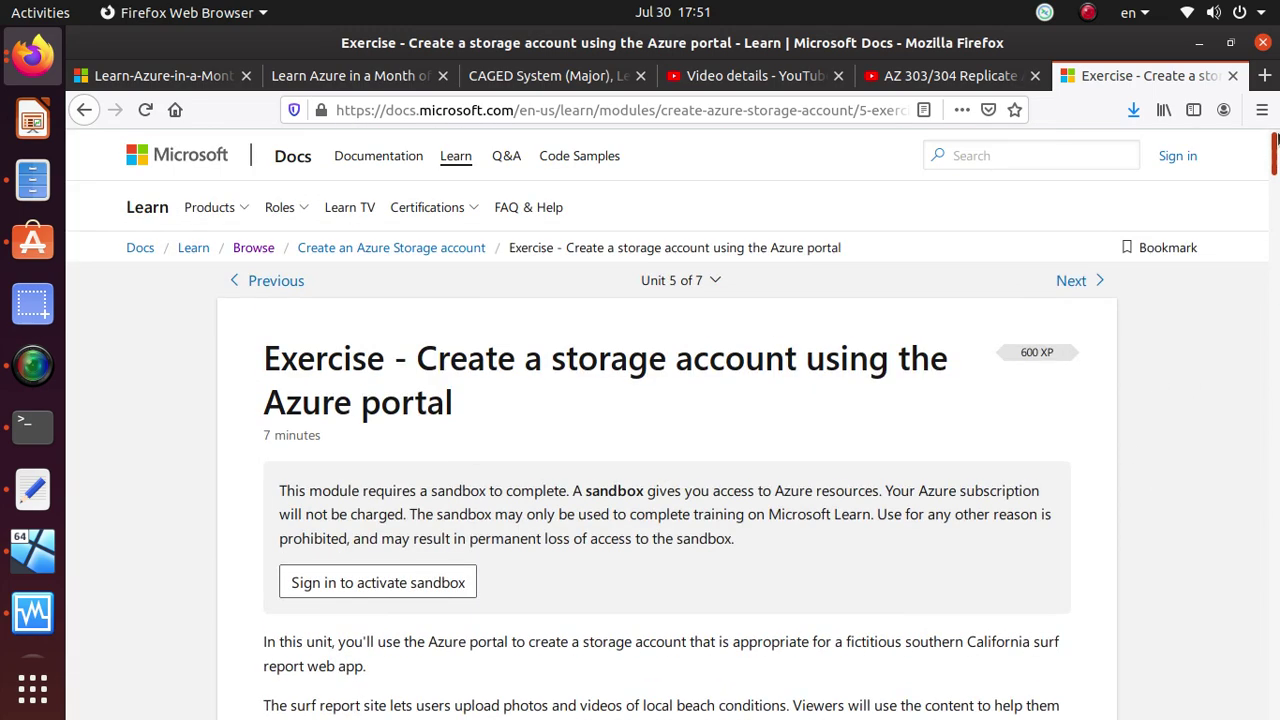
# View the module's list of units, open the Create an Azure Storage account module overview and look through its learning paths and units
pyautogui.click(662, 280)
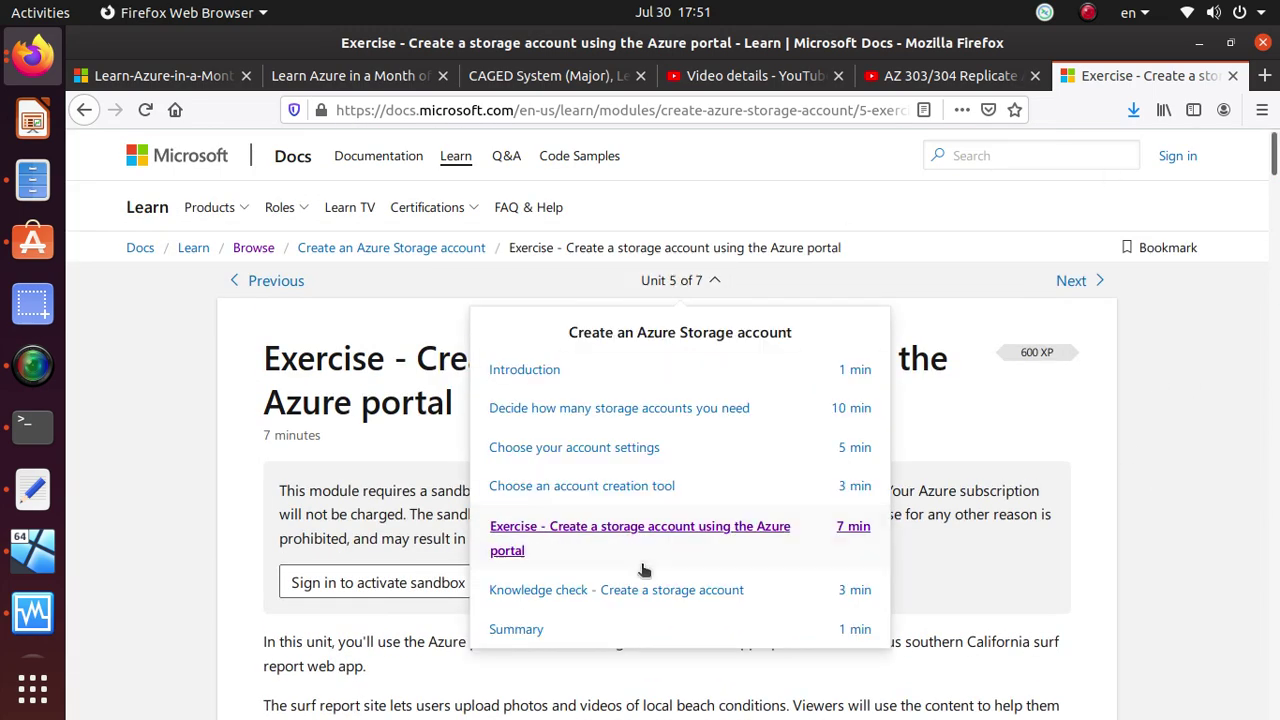
pyautogui.click(469, 252)
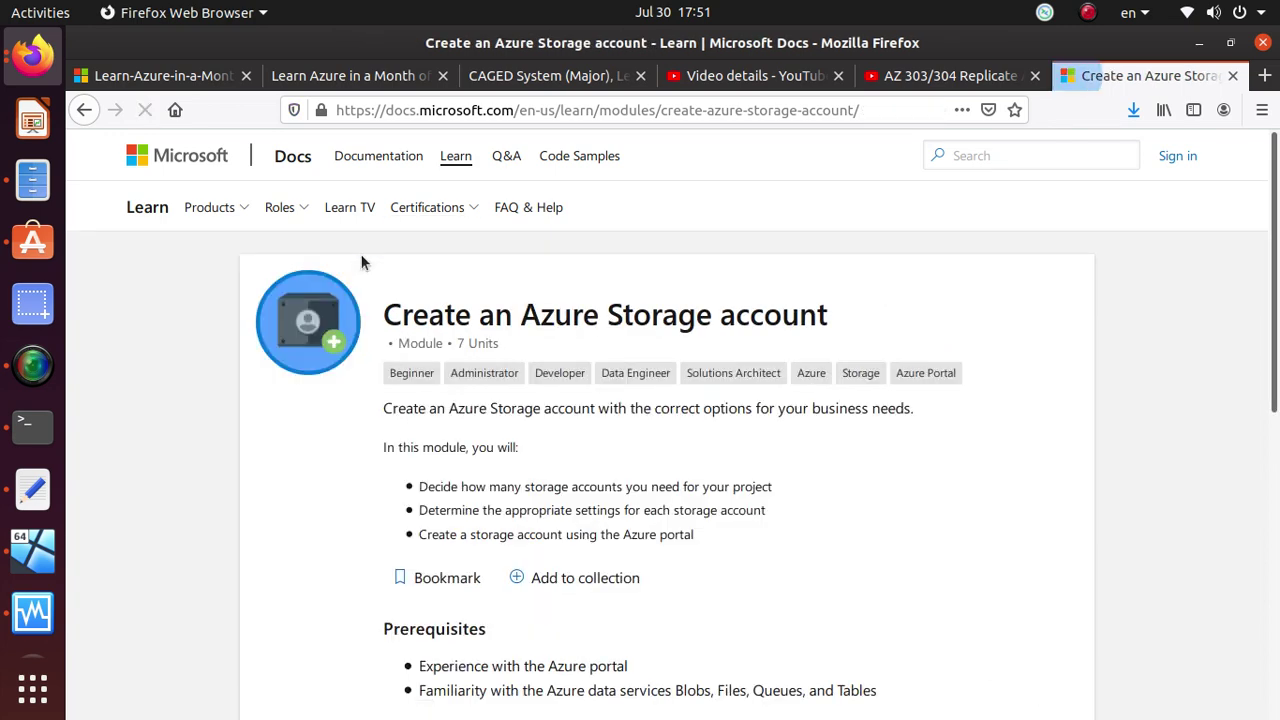
pyautogui.scroll(-3, 625, 455)
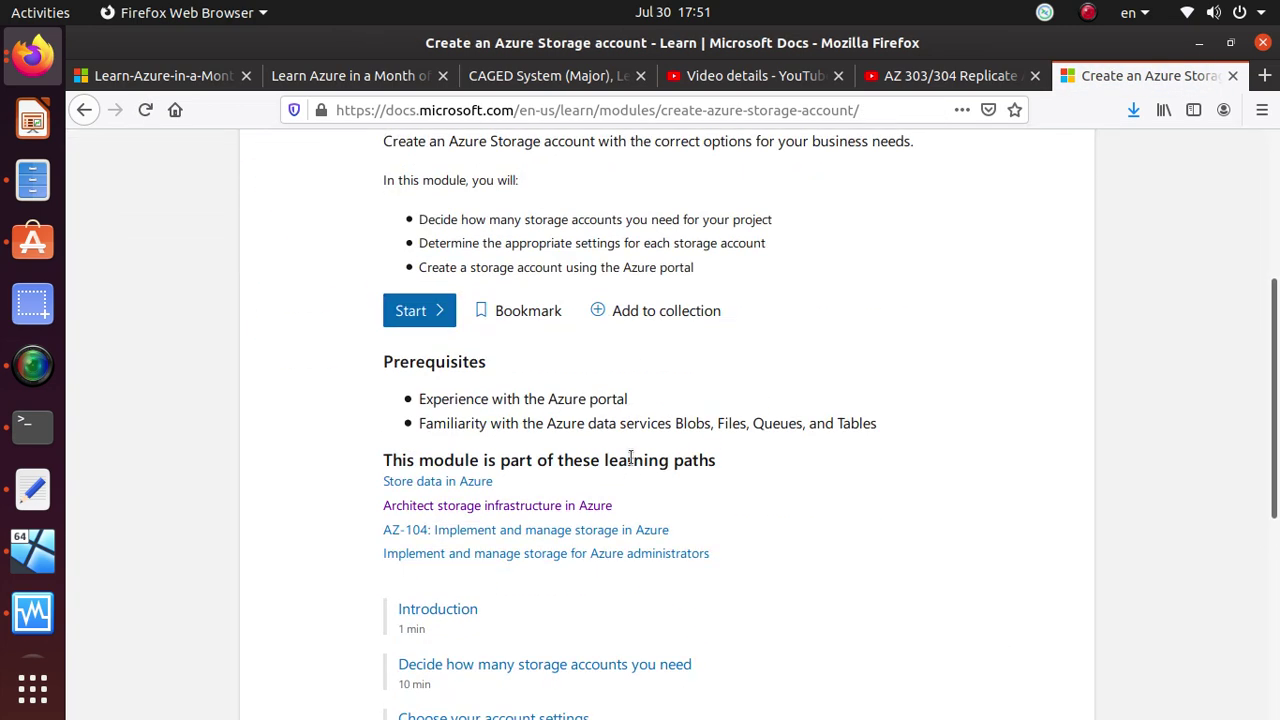
pyautogui.scroll(-4, 632, 458)
pyautogui.scroll(7, 650, 430)
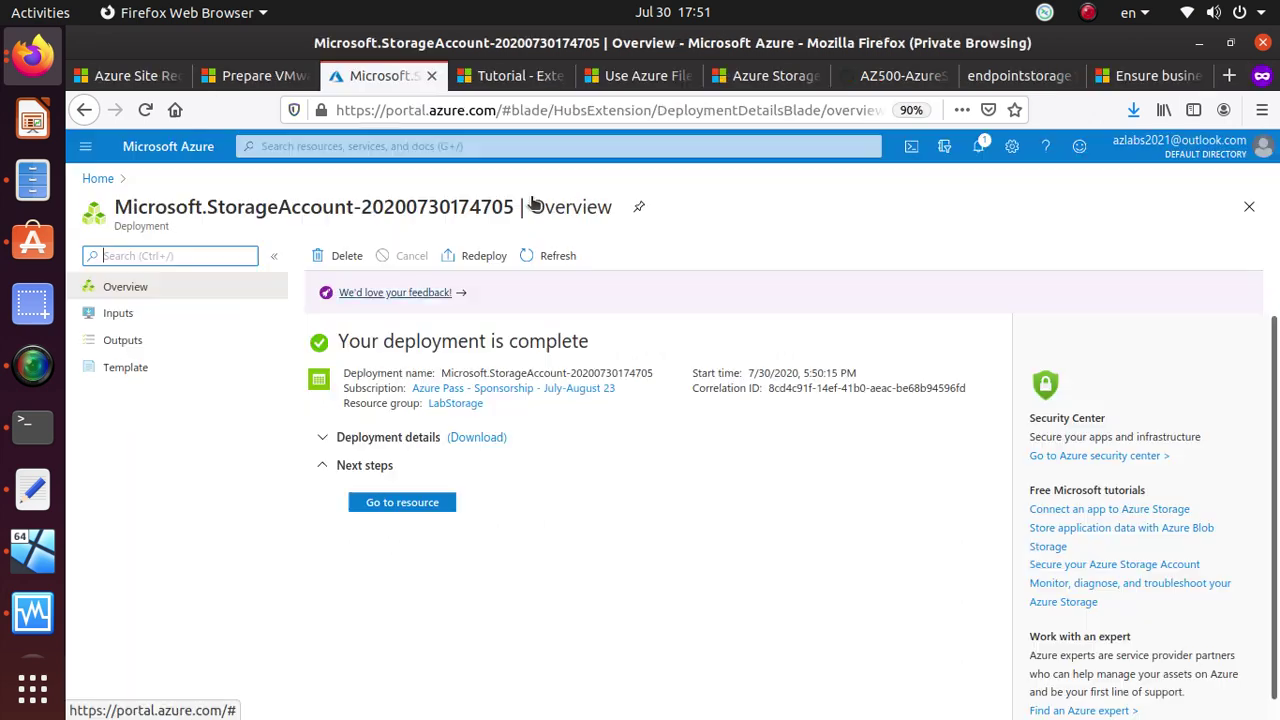
# Open the newly deployed storage account from the completed deployment and look over its overview and available settings and Blob service options
pyautogui.click(424, 512)
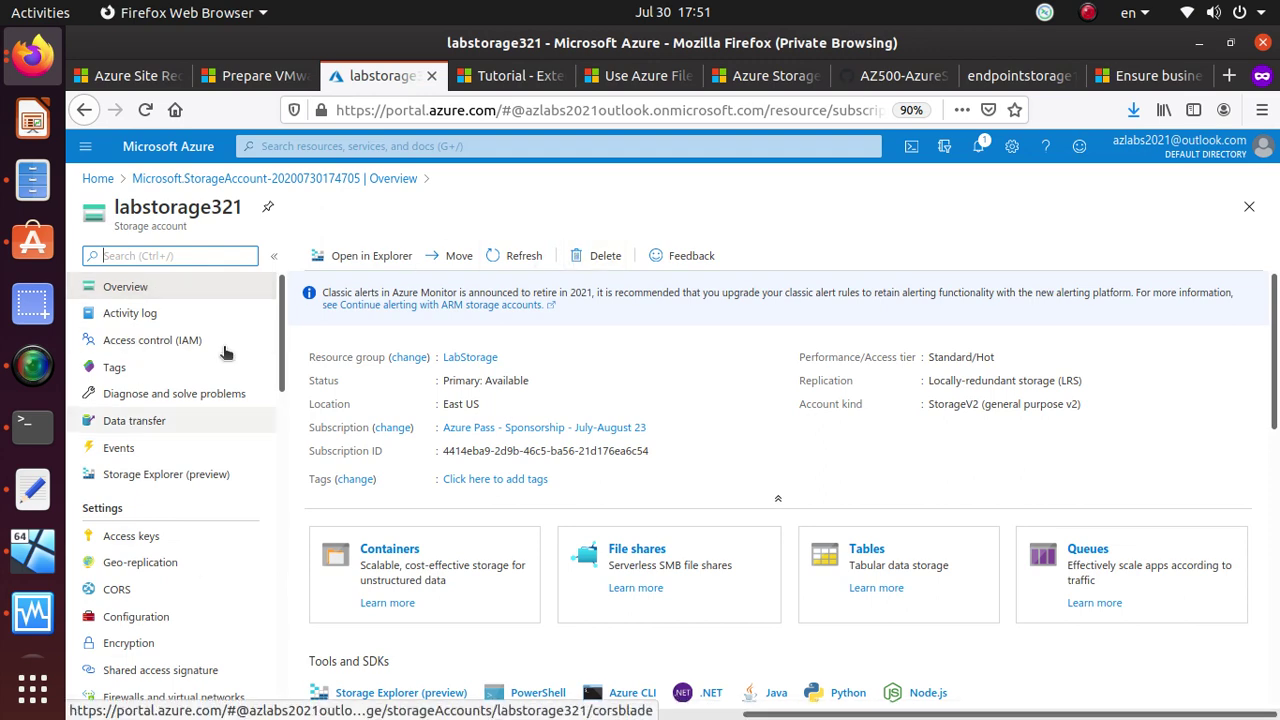
pyautogui.scroll(-5, 260, 695)
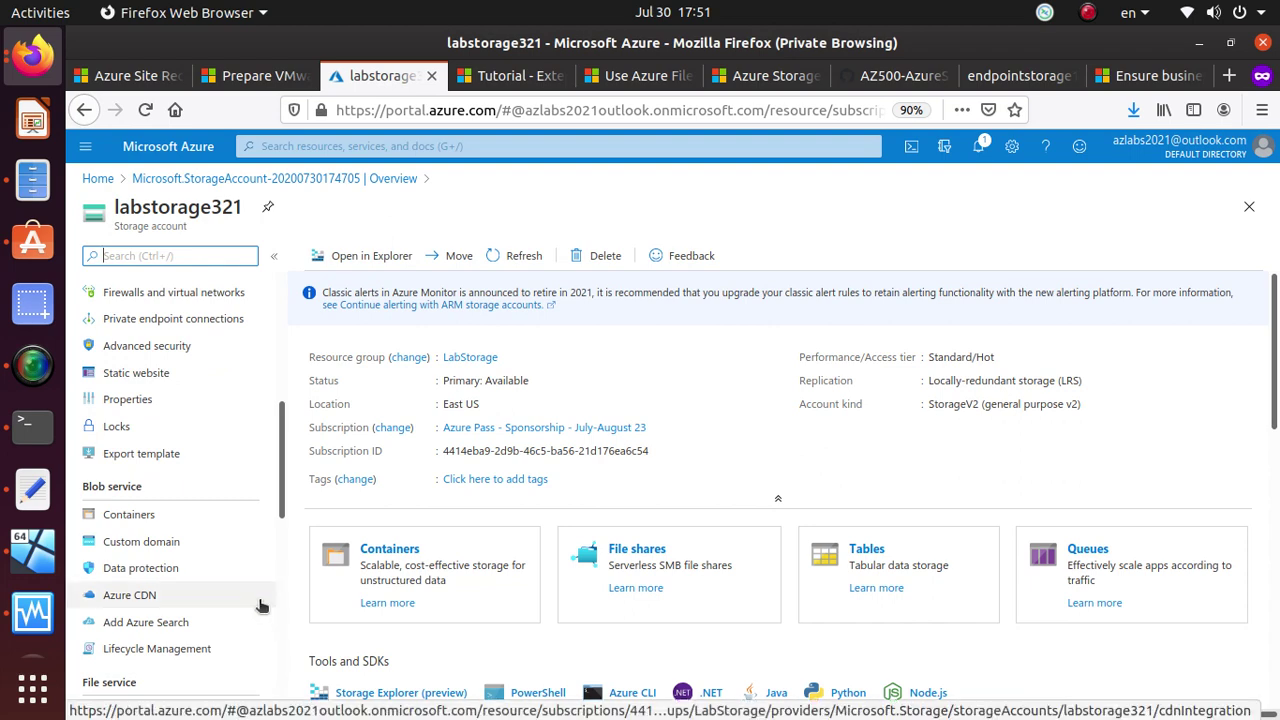
pyautogui.click(110, 257)
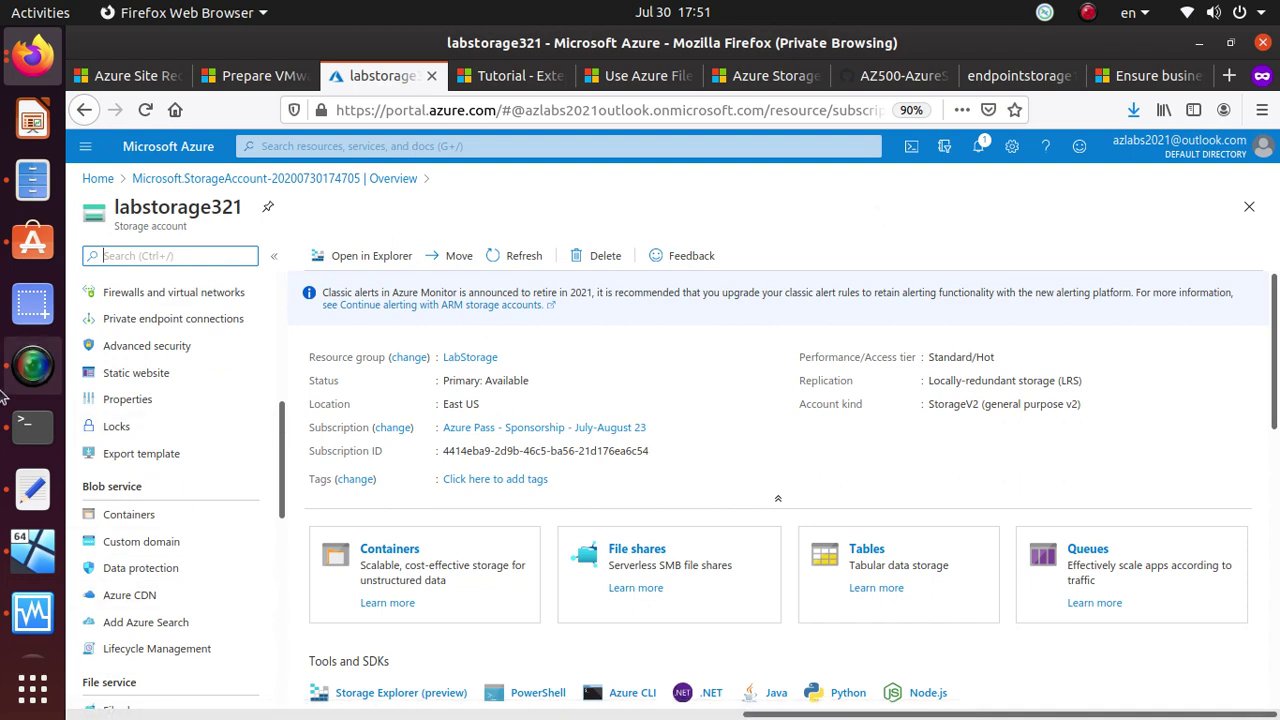
pyautogui.click(30, 368)
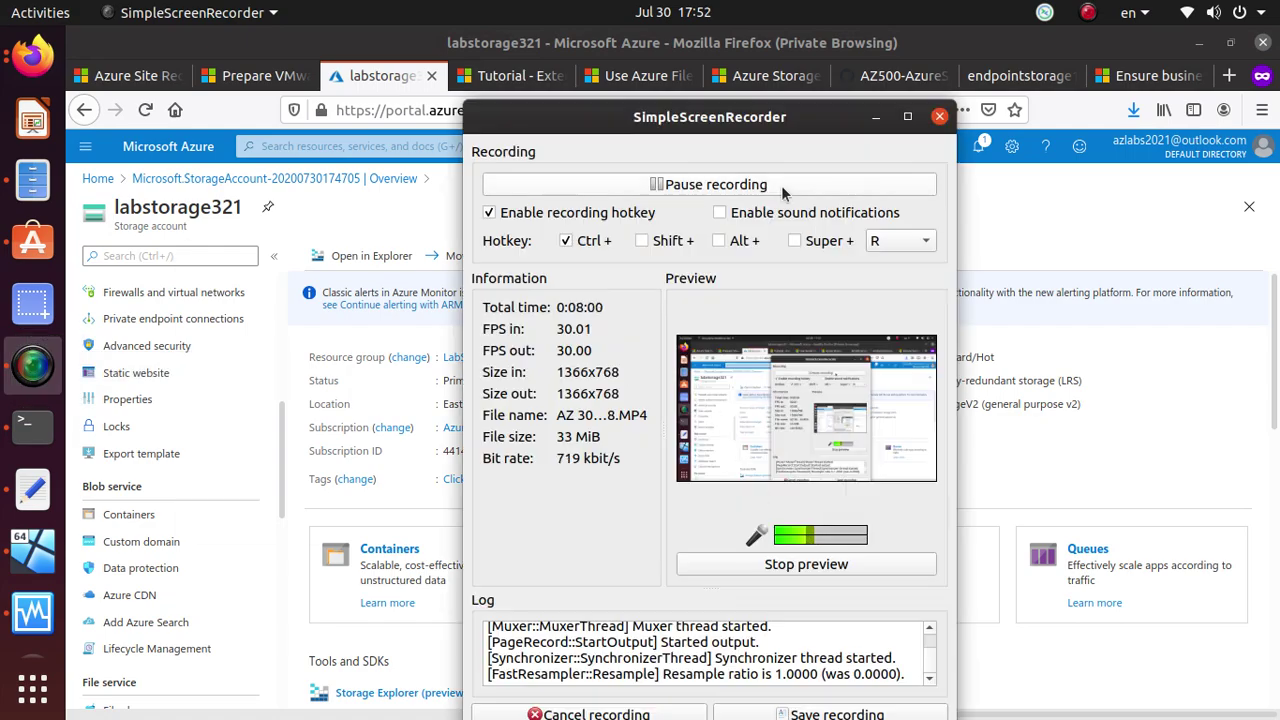